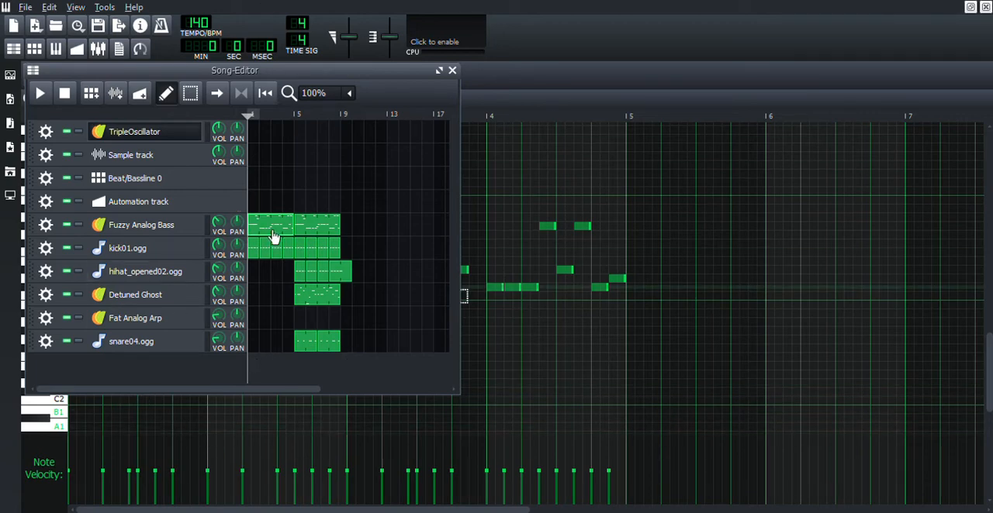
Step: Open the first Fuzzy Analog Bass pattern in the piano roll and select all of its notes
click(10, 147)
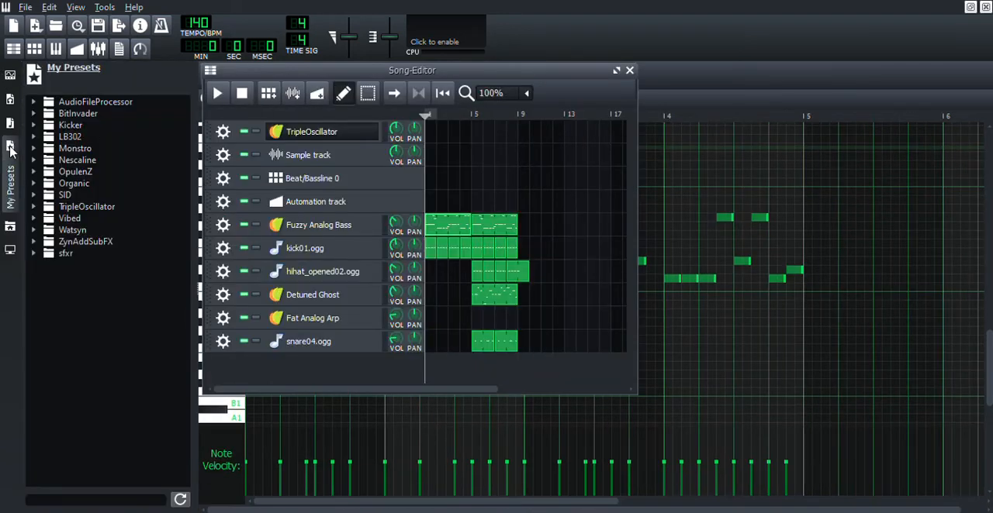
click(10, 169)
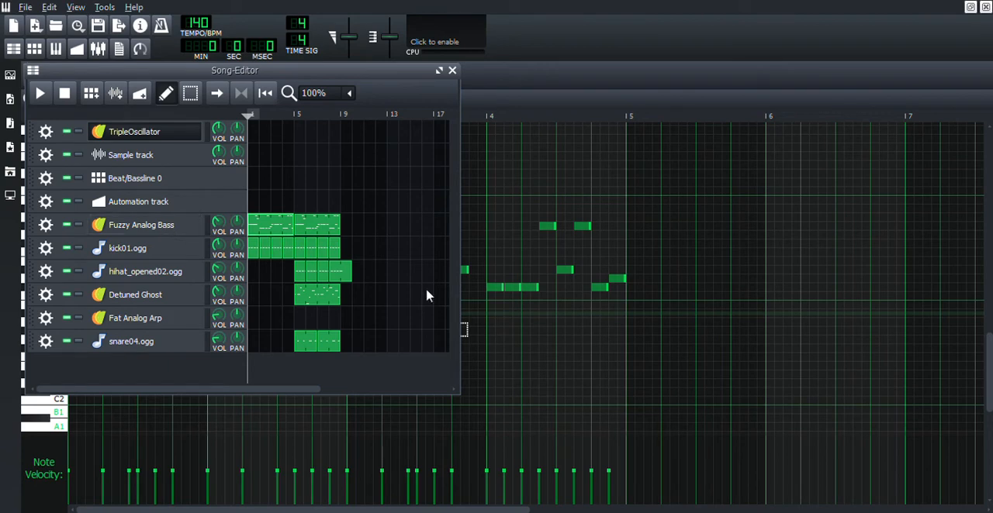
double_click(272, 231)
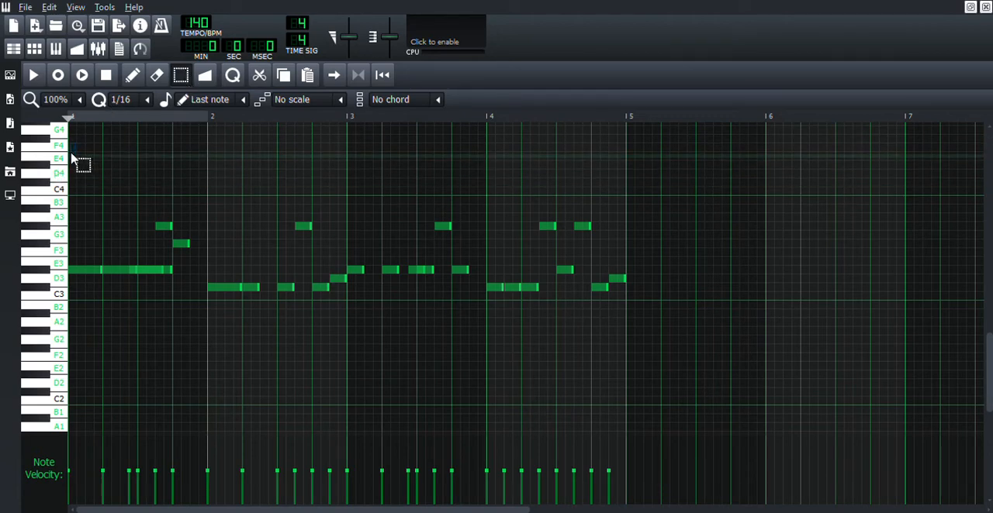
drag(91, 178, 713, 432)
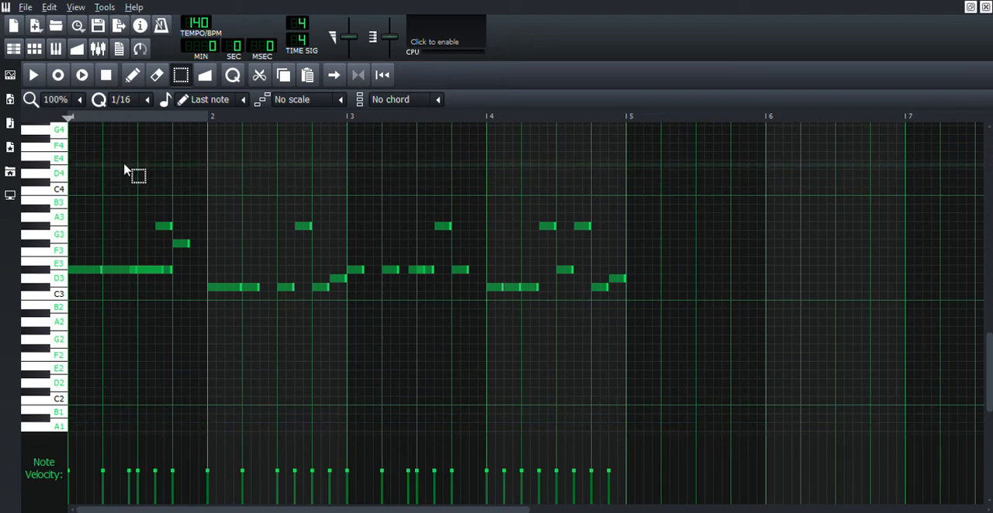
scroll(86, 163, down, 1)
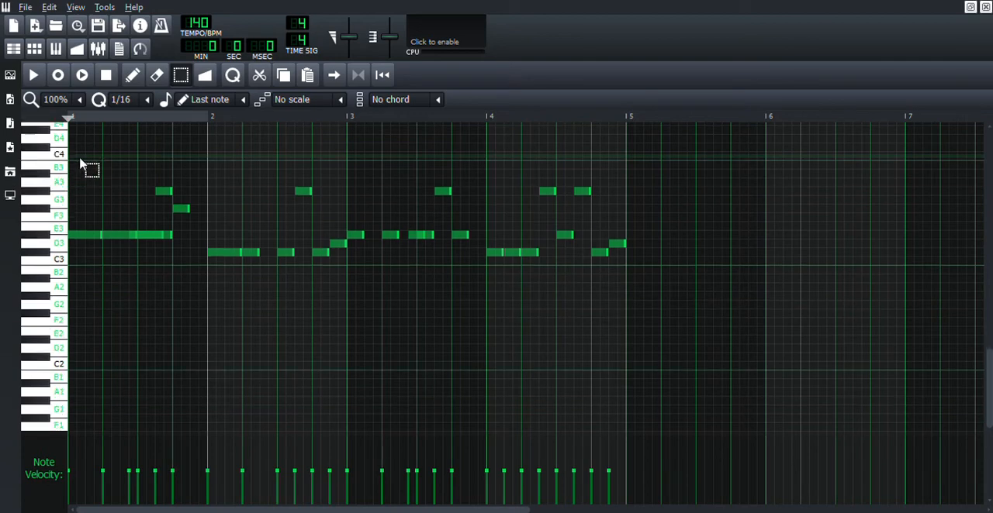
drag(84, 145, 744, 367)
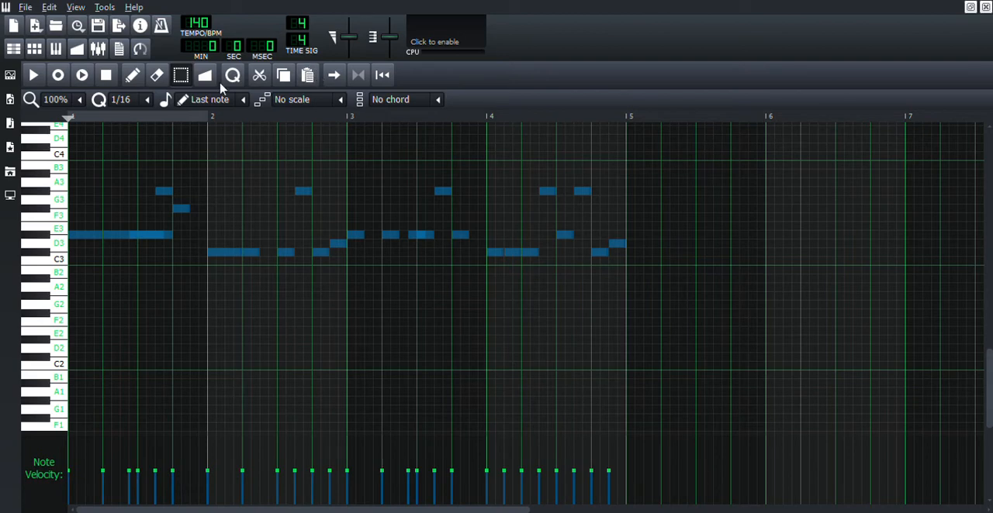
Step: Cut and paste the selected bass notes in place, and move them all down two semitones
click(259, 77)
click(307, 78)
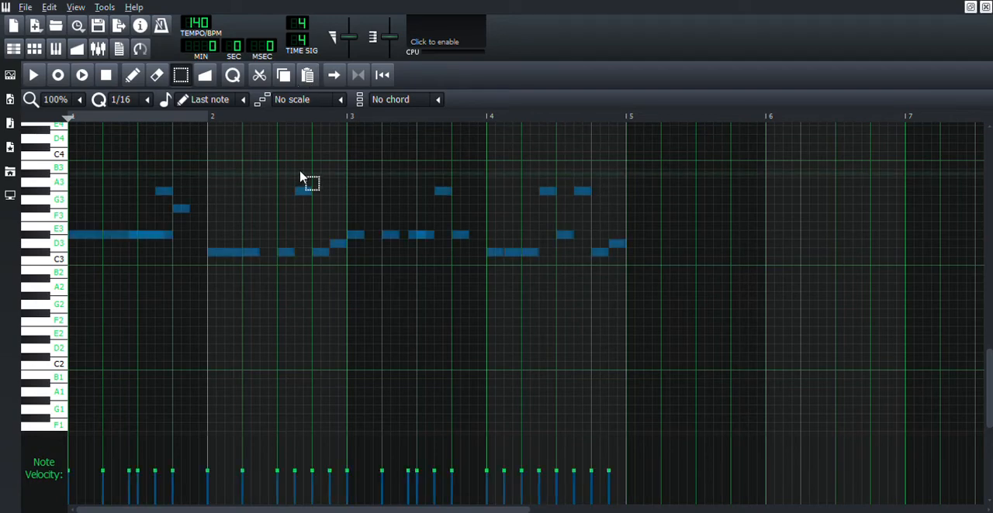
click(132, 74)
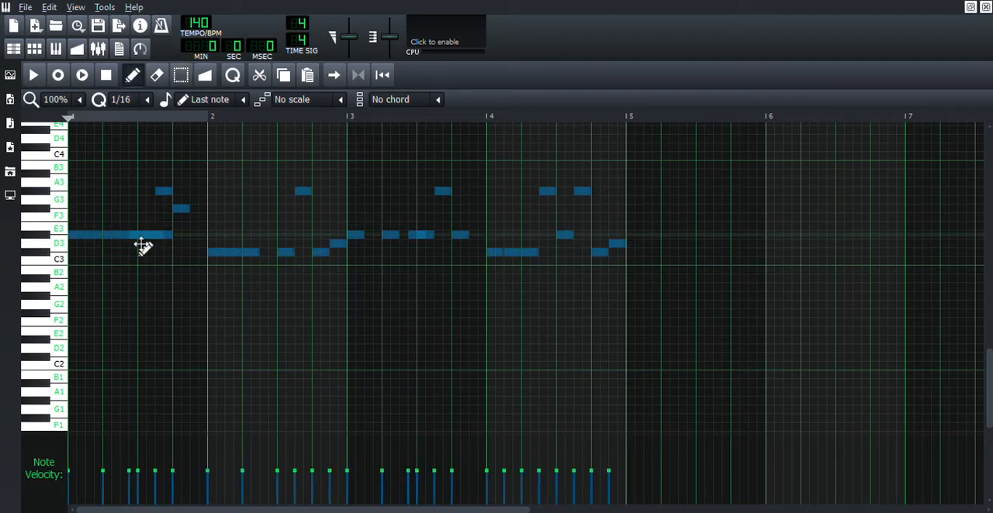
click(94, 246)
drag(94, 247, 81, 264)
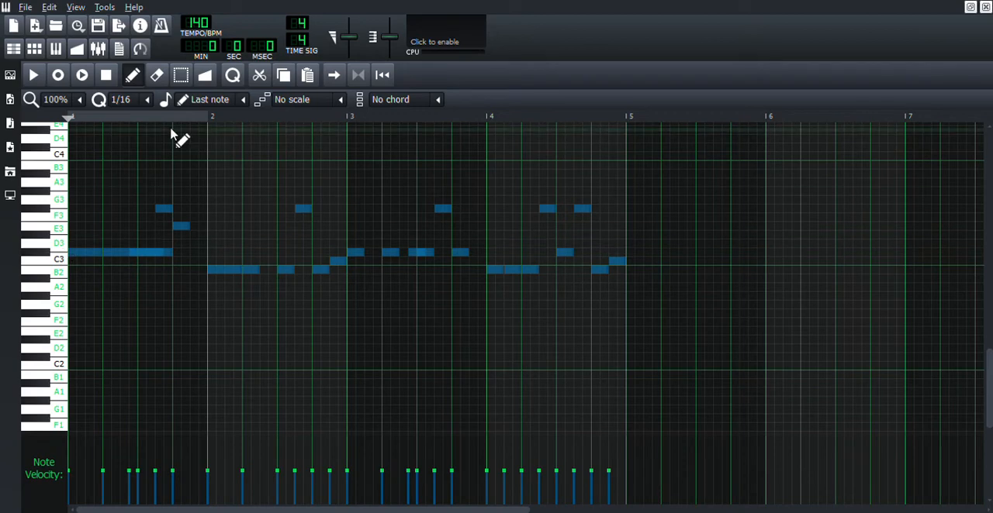
Step: Try layering a pasted copy of the bass notes one octave above the lowered notes, and play both together
click(306, 79)
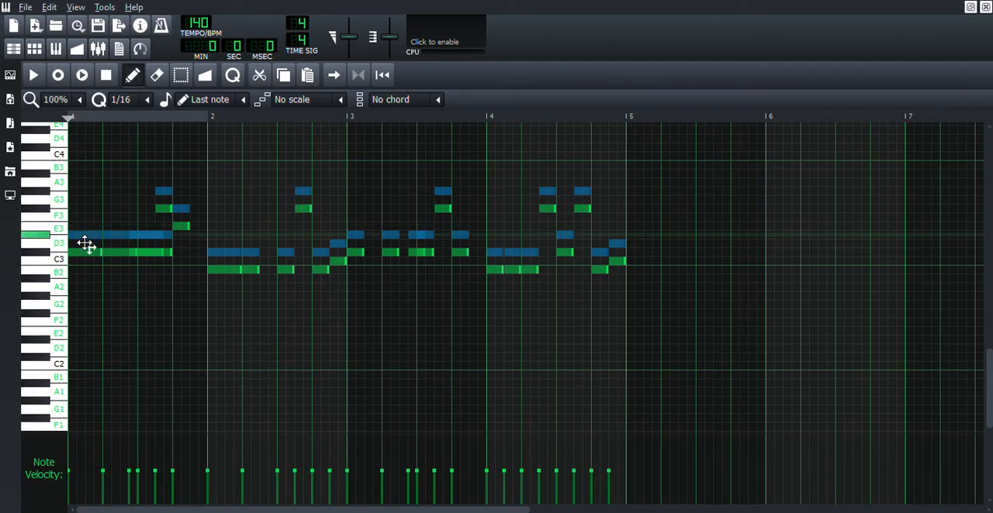
drag(86, 244, 79, 157)
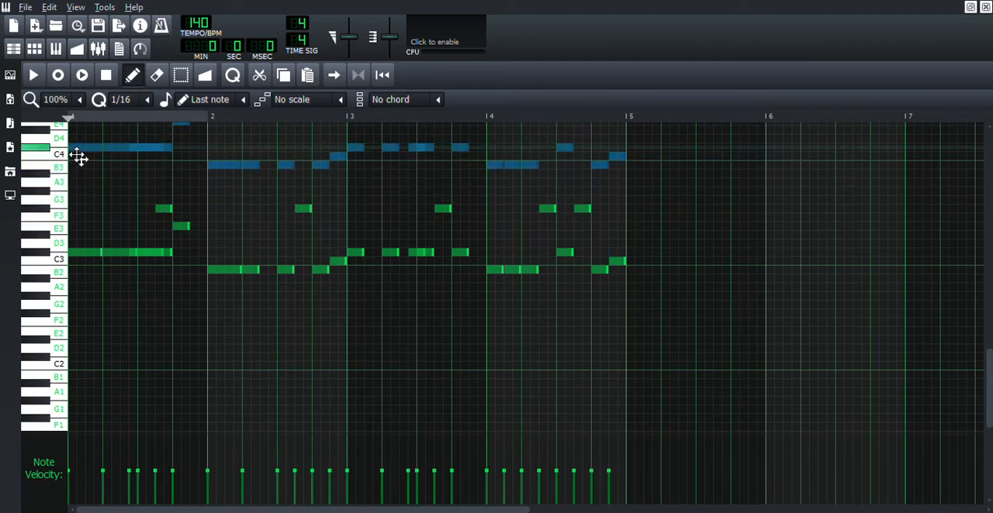
key(space)
scroll(391, 392, up, 1)
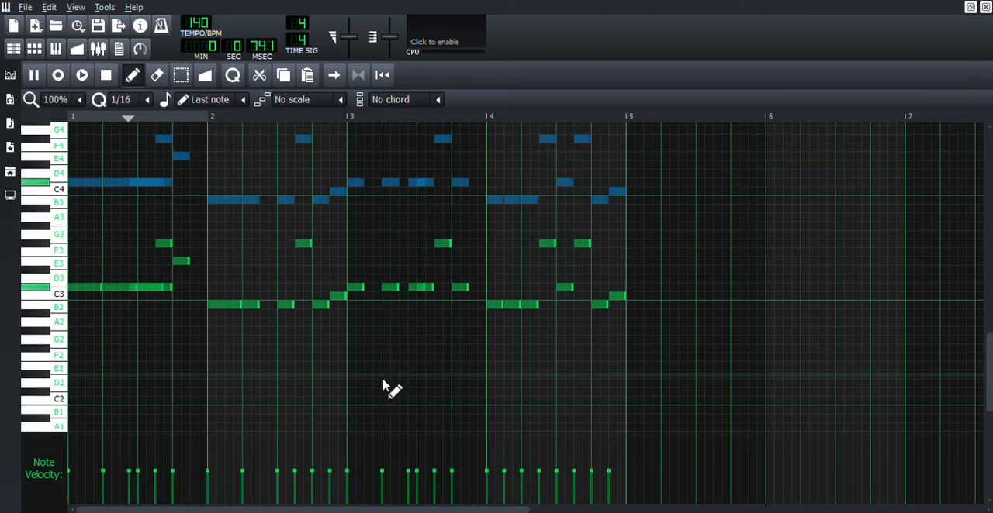
key(space)
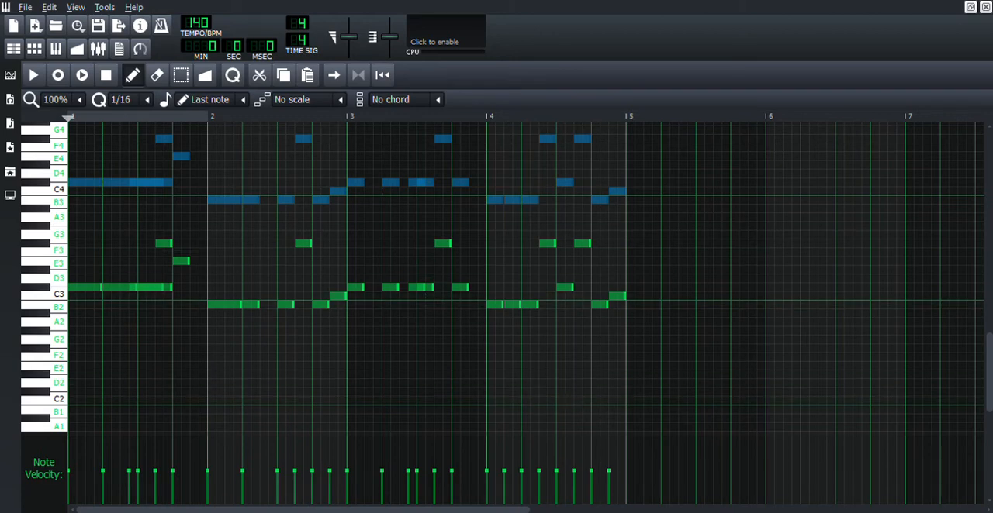
click(259, 74)
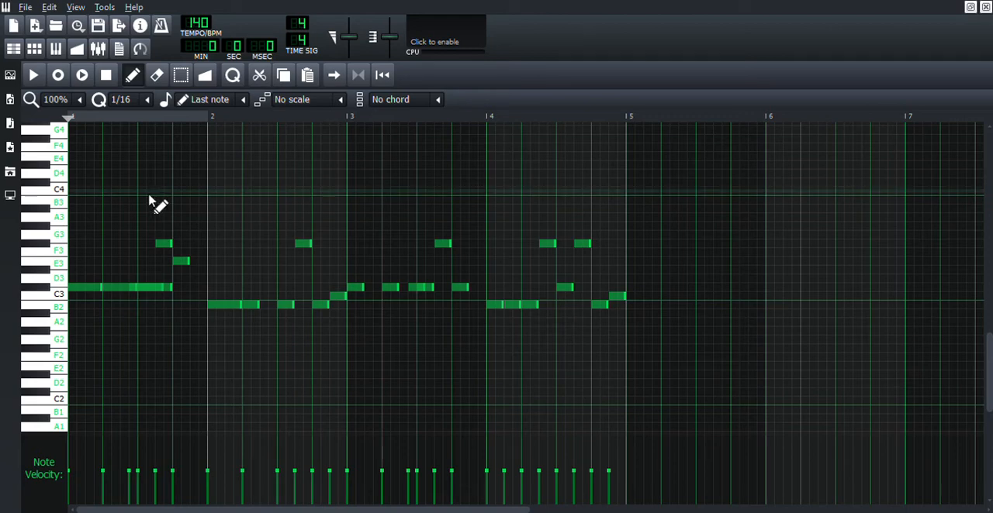
Step: Select all the bass notes, cut them and paste them back at the same position
click(181, 74)
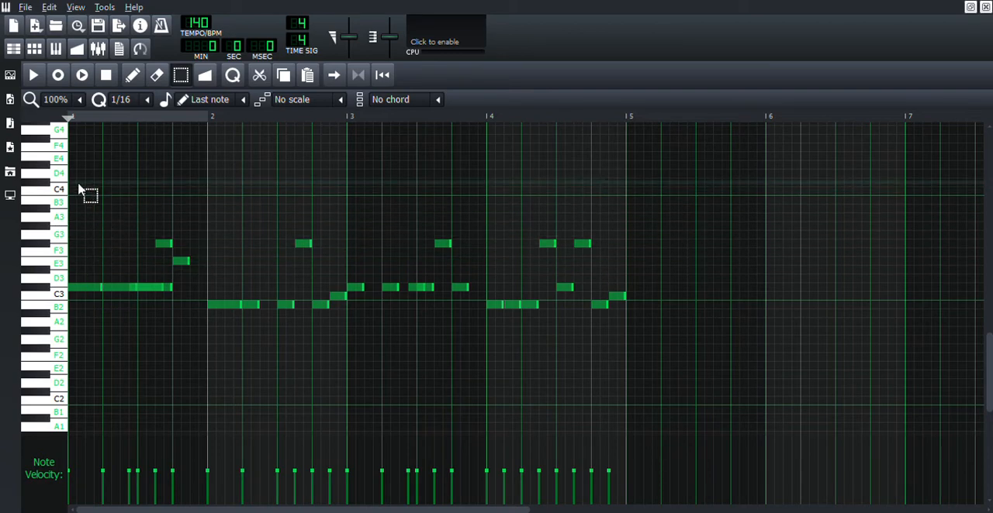
drag(79, 182, 771, 414)
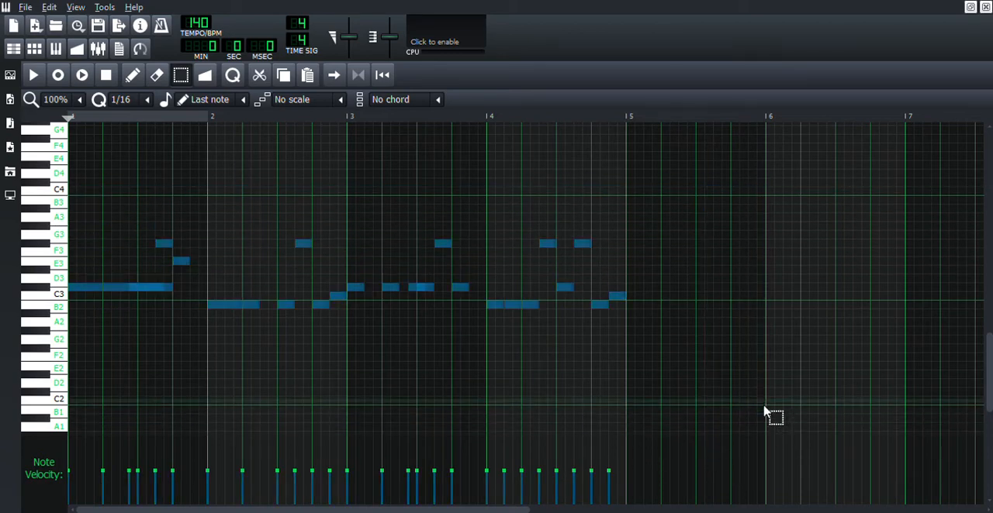
click(259, 74)
click(308, 74)
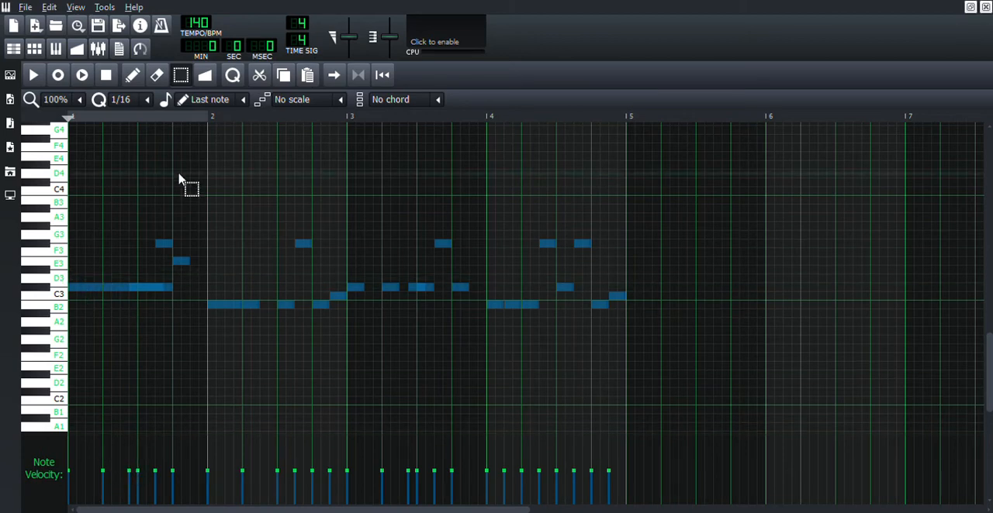
Step: Raise the velocity of all the pasted notes slightly and clear the selection
click(132, 75)
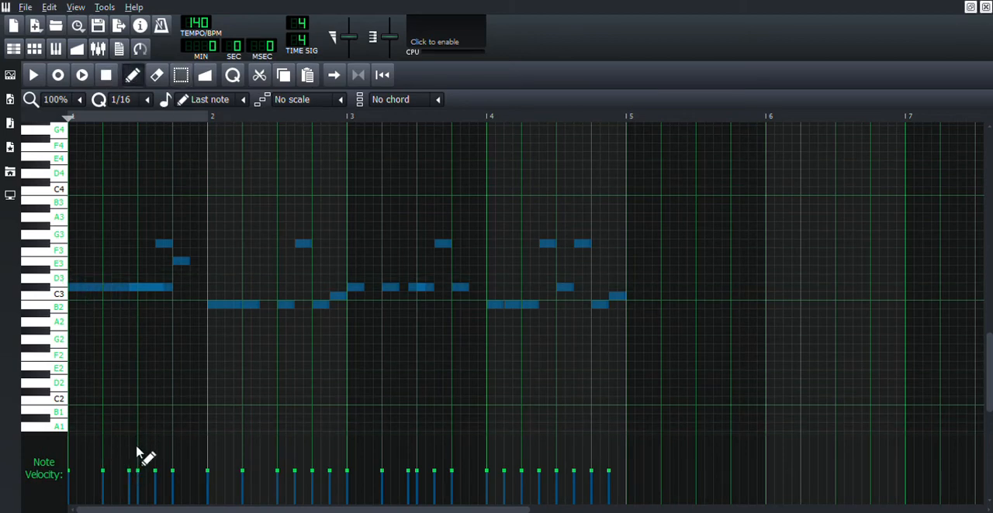
drag(140, 449, 141, 471)
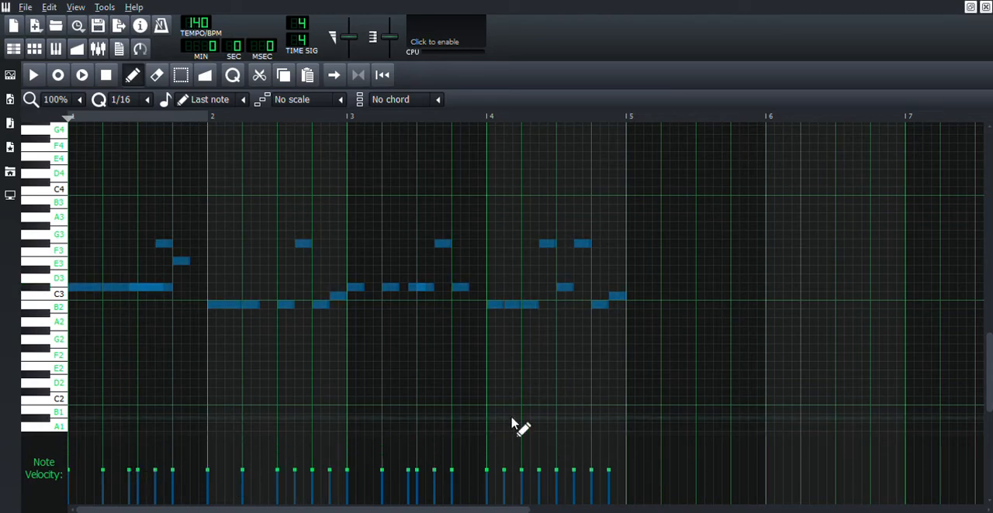
click(257, 208)
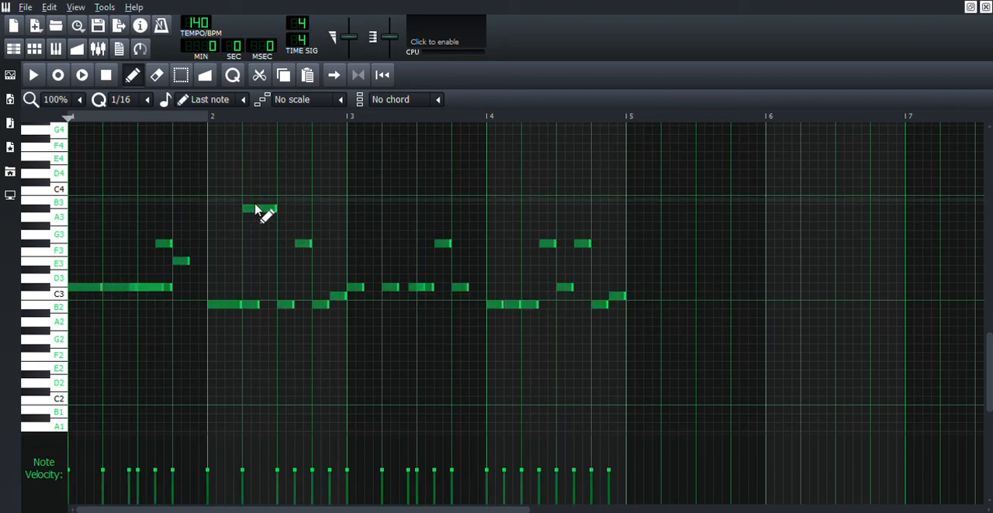
right_click(260, 208)
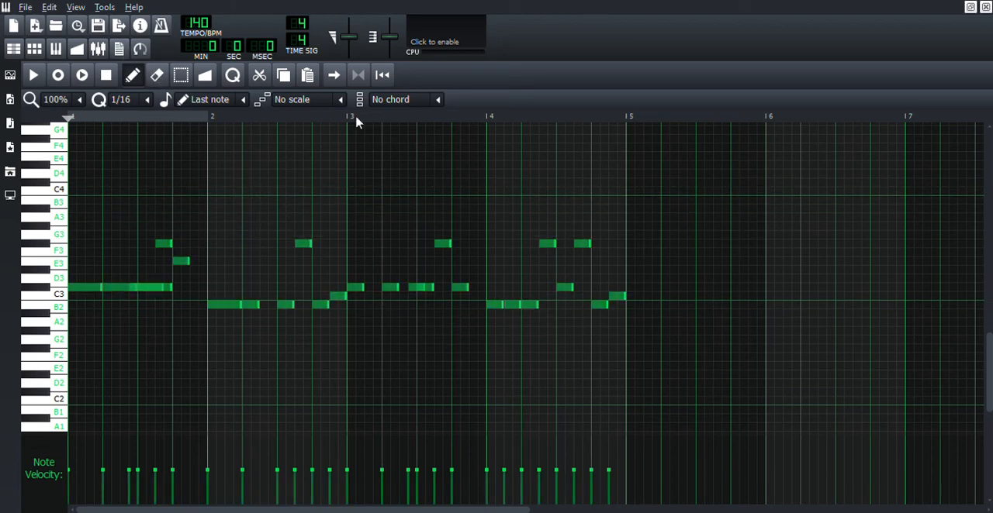
Step: Compare the edited first Fuzzy Analog Bass pattern in the song editor and the piano roll
click(12, 49)
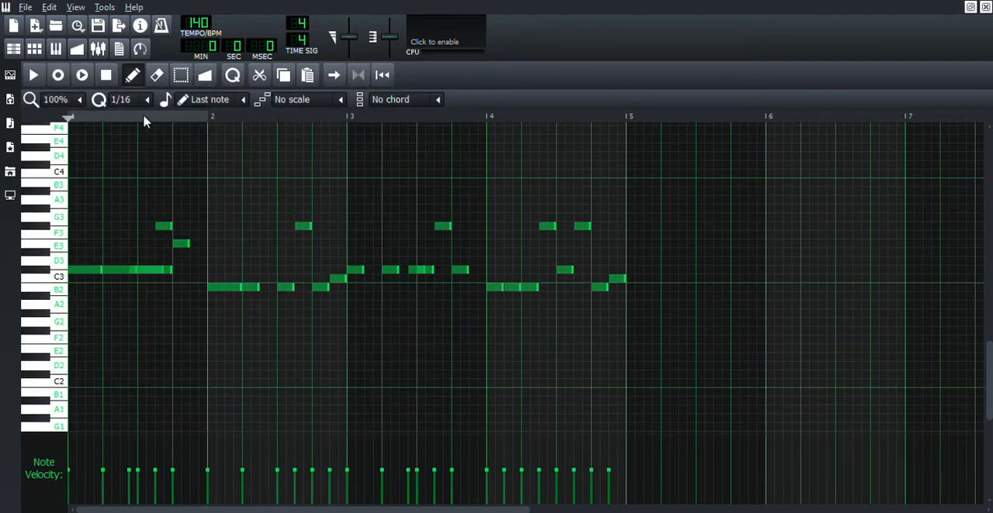
click(13, 48)
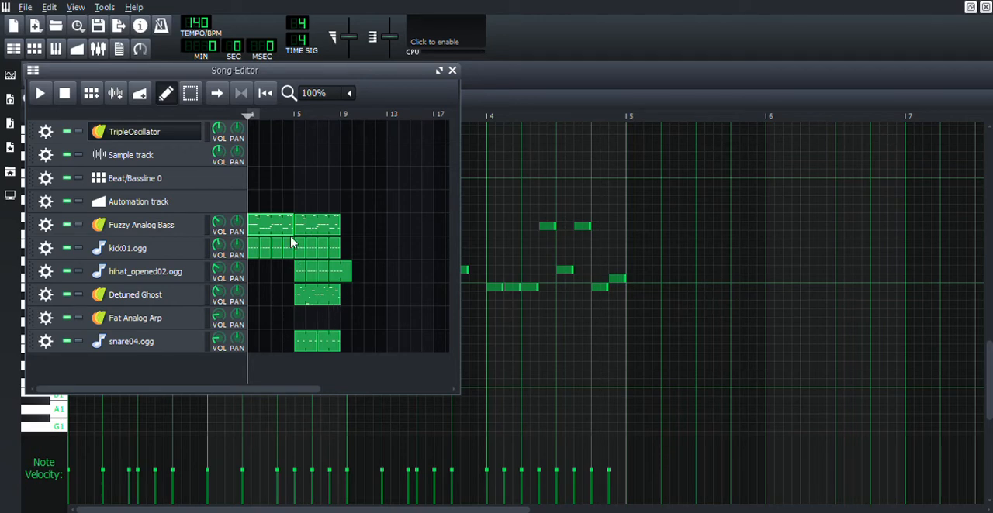
click(210, 421)
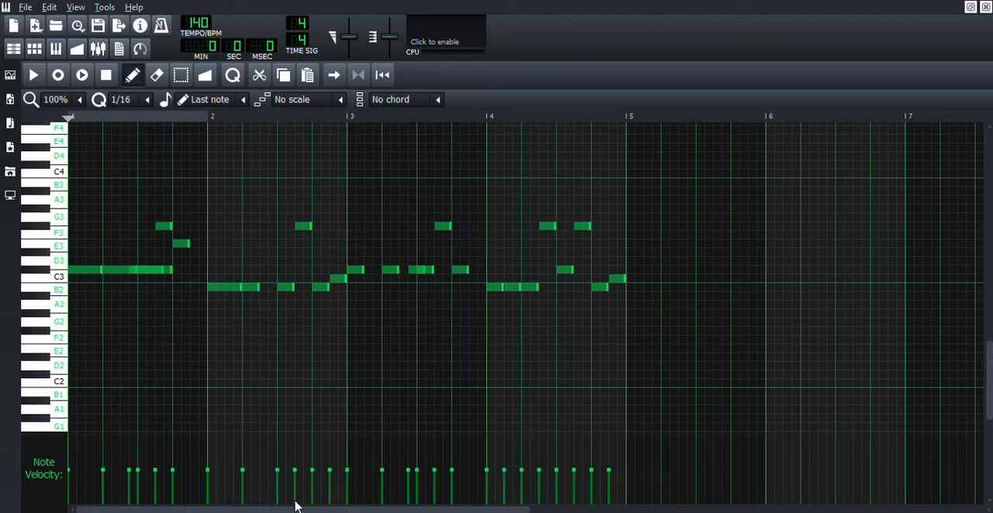
click(12, 51)
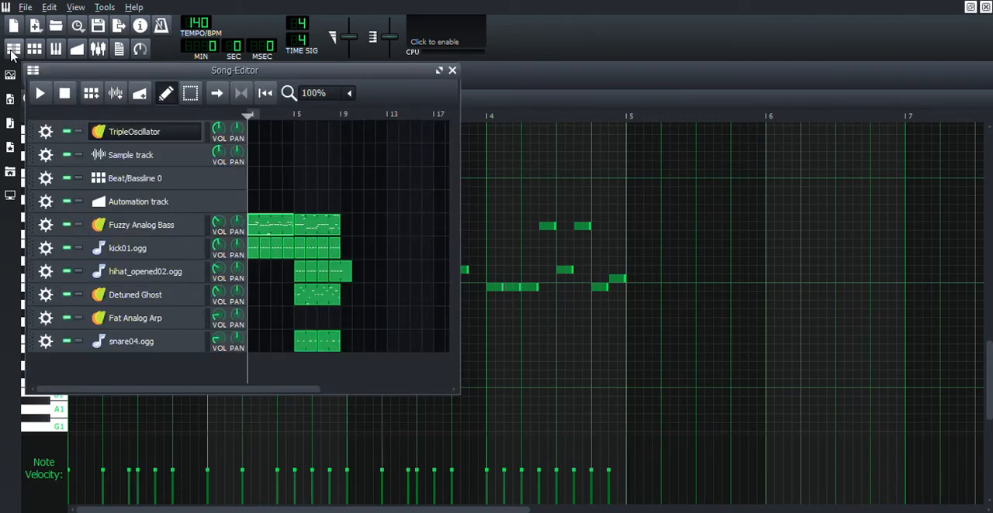
double_click(279, 226)
scroll(343, 312, down, 5)
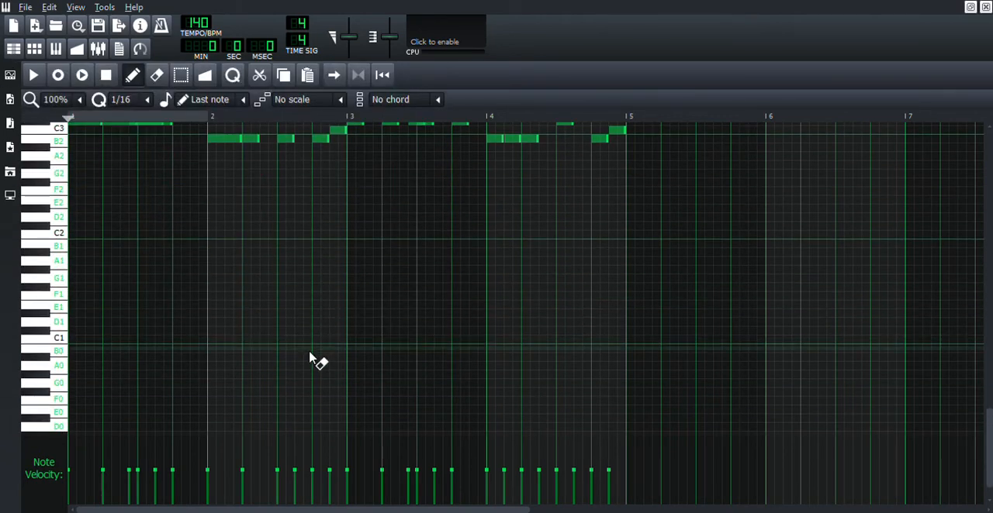
click(14, 48)
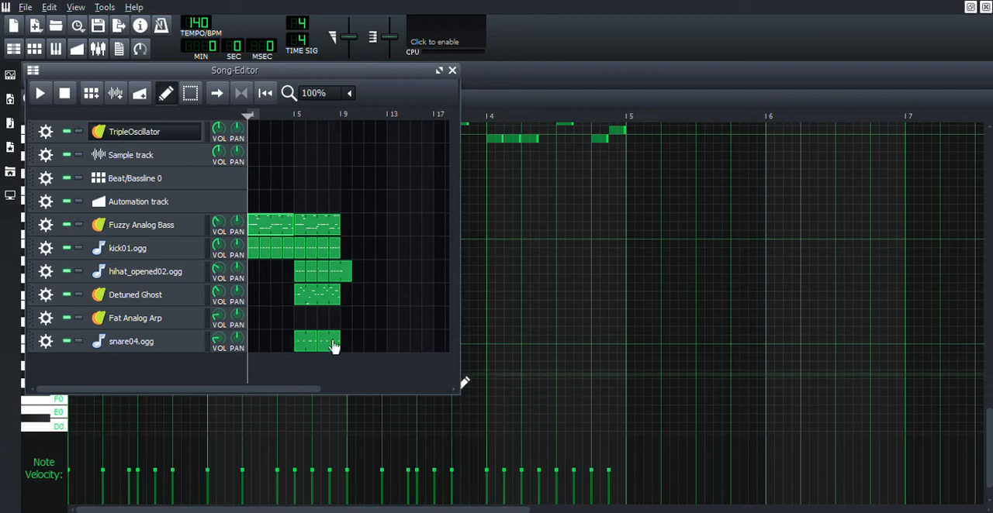
Step: Try extending the Fuzzy Analog Bass track with copies of the bar 5 pattern at bars 9 and 13, and delete the copies
drag(321, 230, 339, 230)
double_click(349, 228)
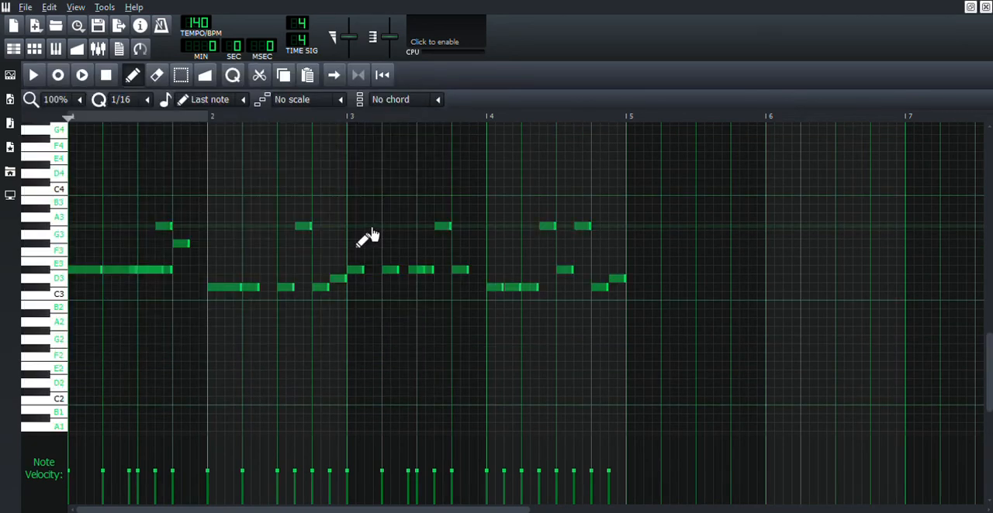
click(13, 48)
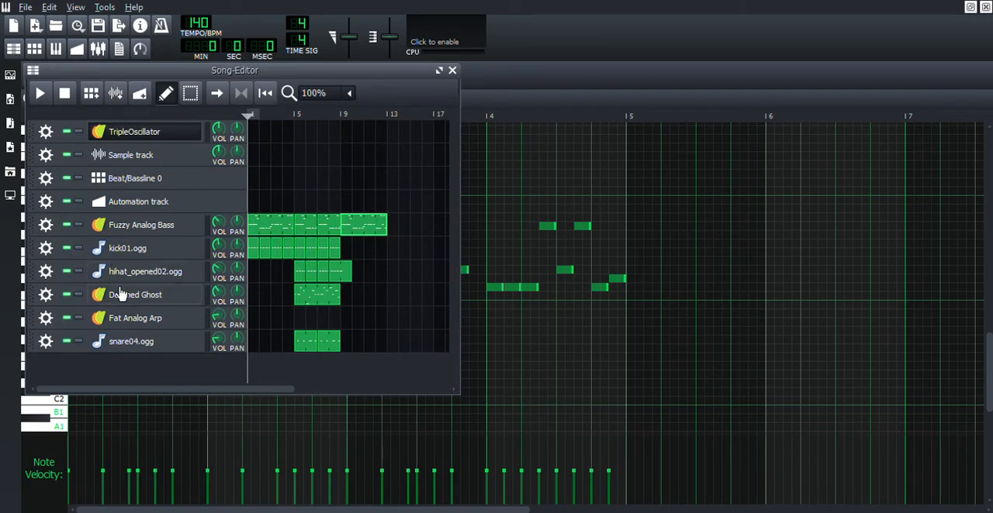
drag(357, 227, 403, 226)
middle_click(330, 231)
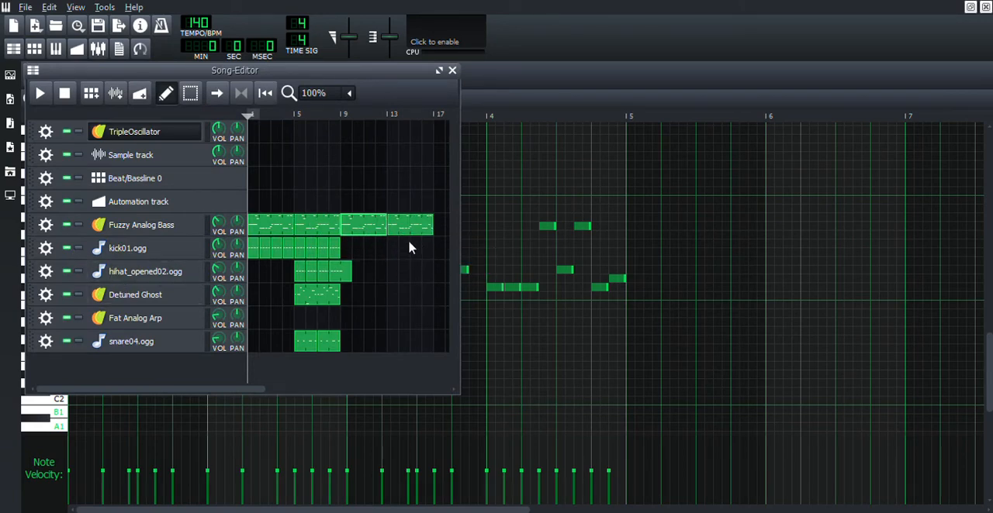
middle_click(413, 232)
middle_click(378, 230)
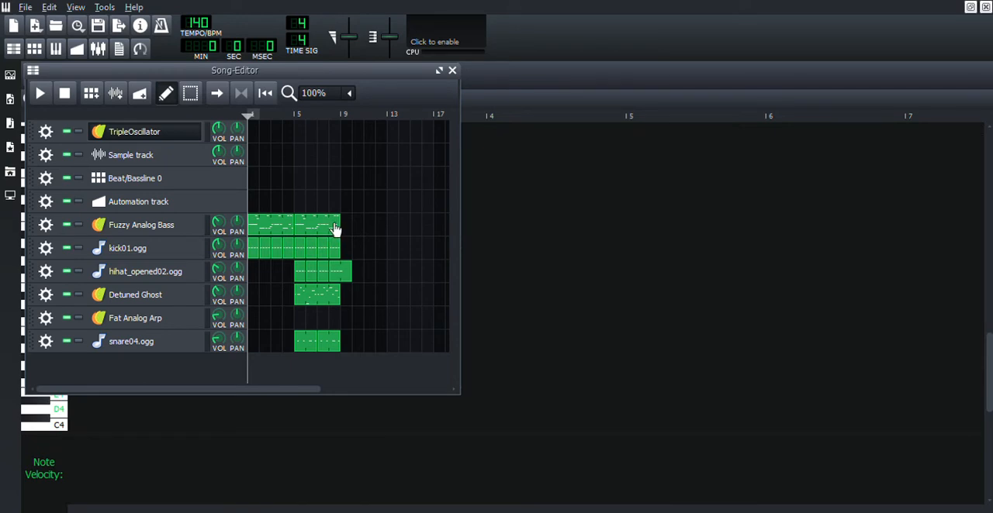
drag(313, 232, 376, 232)
middle_click(379, 232)
middle_click(367, 231)
middle_click(347, 233)
Step: Open the bar 5 Fuzzy Analog Bass pattern in the piano roll and try adding a note in bar 2
double_click(322, 233)
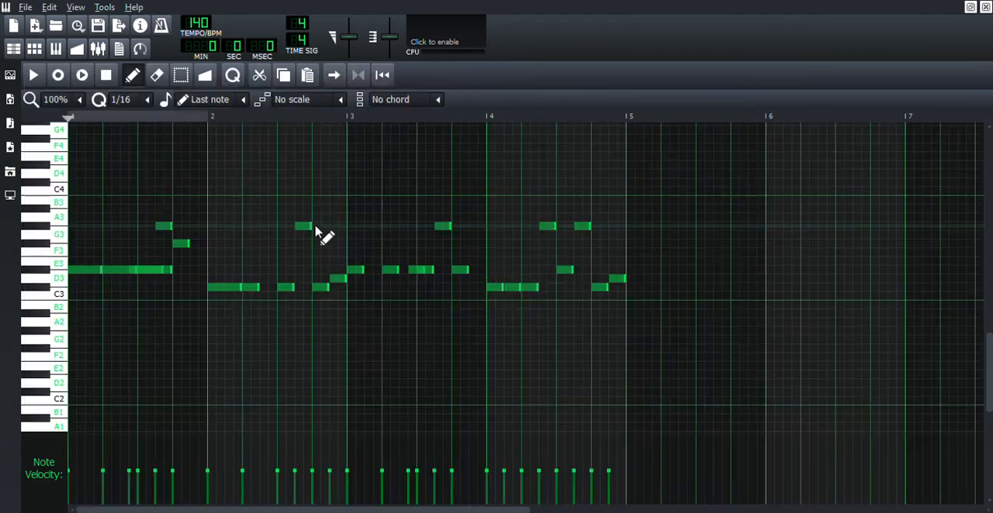
click(323, 227)
right_click(331, 229)
click(13, 48)
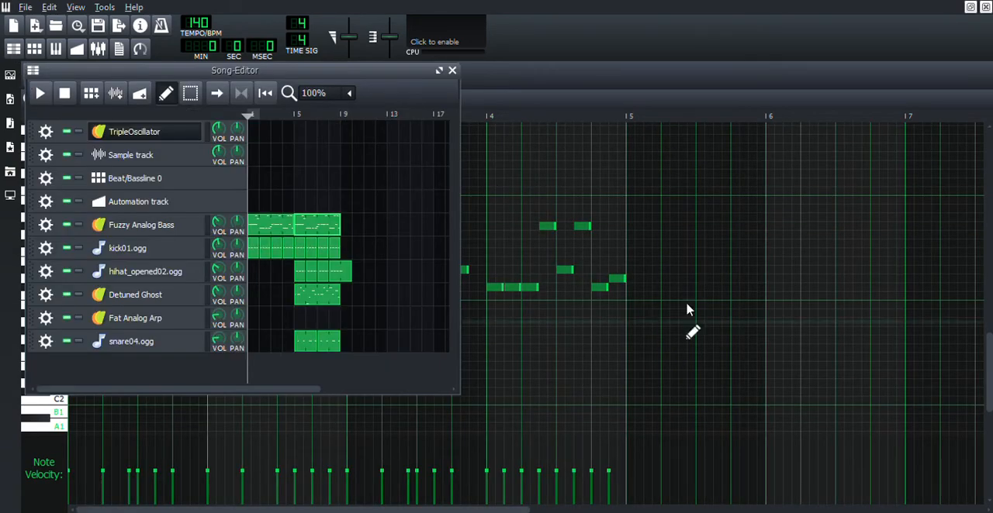
Step: Select the short high note in bar 2 of the bar 5 pattern and bring back the song editor
mouse_move(315, 235)
mouse_down()
mouse_move(422, 236)
mouse_move(314, 235)
mouse_up()
double_click(315, 235)
click(312, 227)
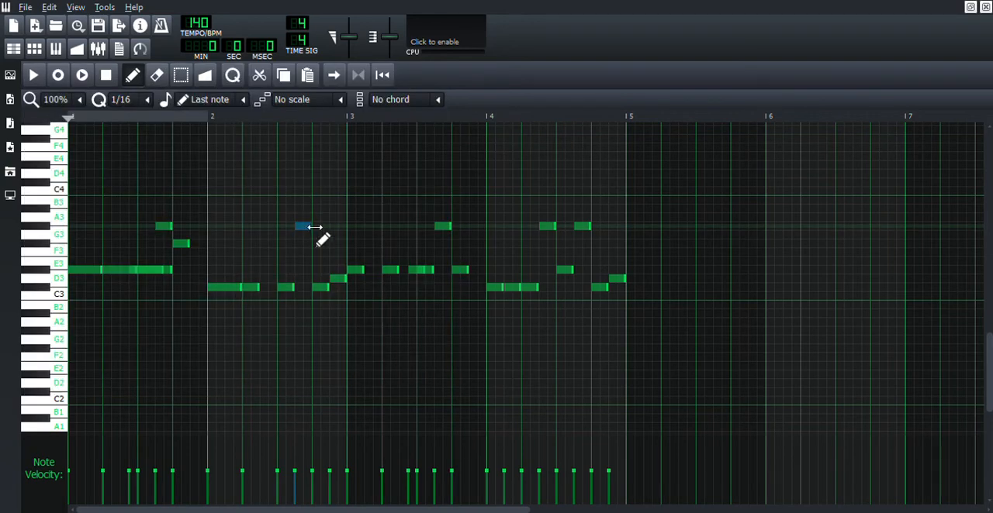
click(19, 51)
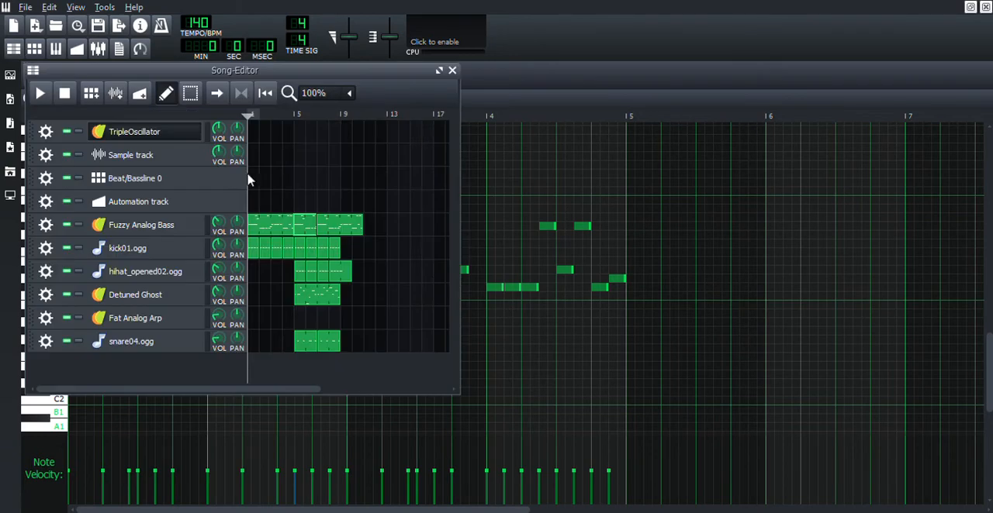
Step: Delete the short Fuzzy Analog Bass pattern at bar 5 and move the four-bar pattern after it into its place, checking its notes
middle_click(311, 232)
drag(345, 232, 386, 227)
double_click(386, 227)
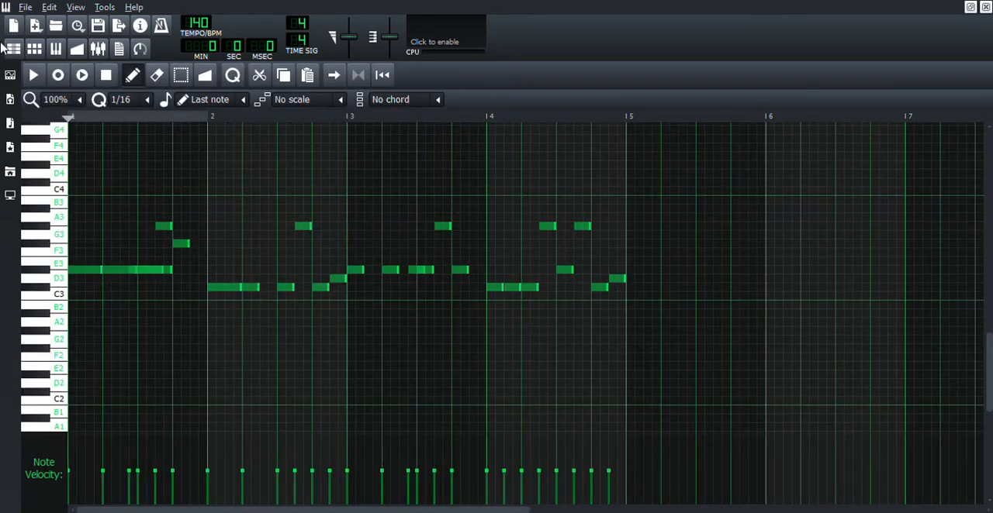
click(13, 48)
drag(387, 242, 335, 215)
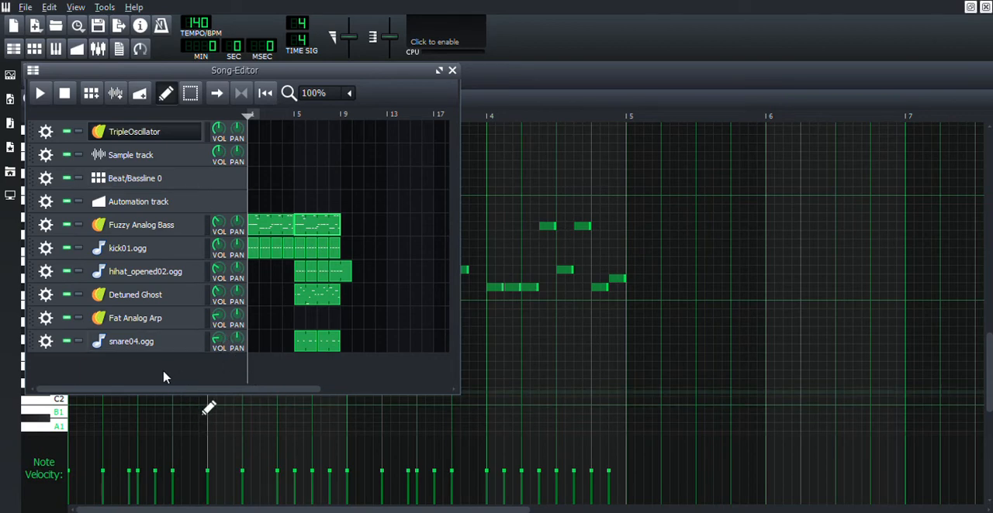
Step: Open Beat/Bassline 0 and try a Kicker rhythm on steps 1, 3, 5, 7, 9, 10, 11, 13, 15 and 16
click(151, 181)
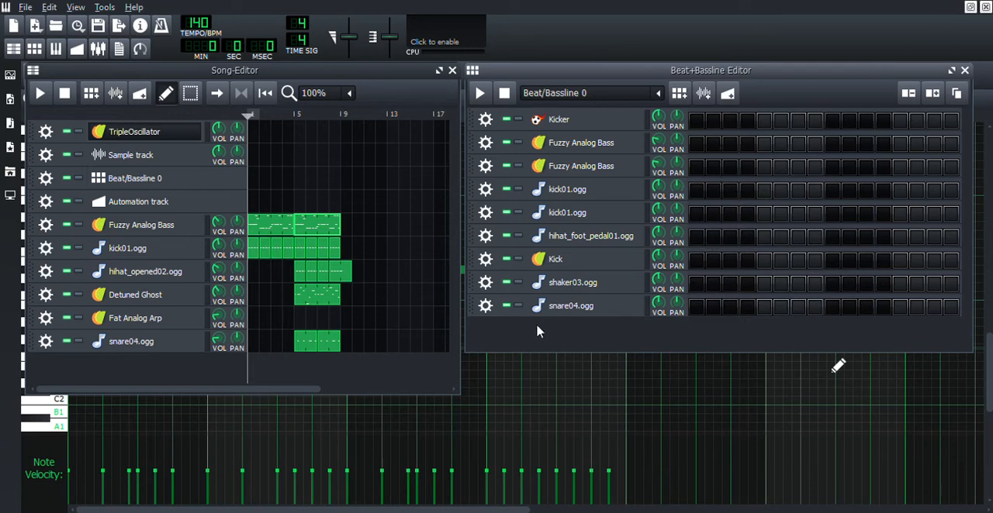
click(696, 122)
click(730, 123)
click(763, 122)
click(798, 124)
click(832, 122)
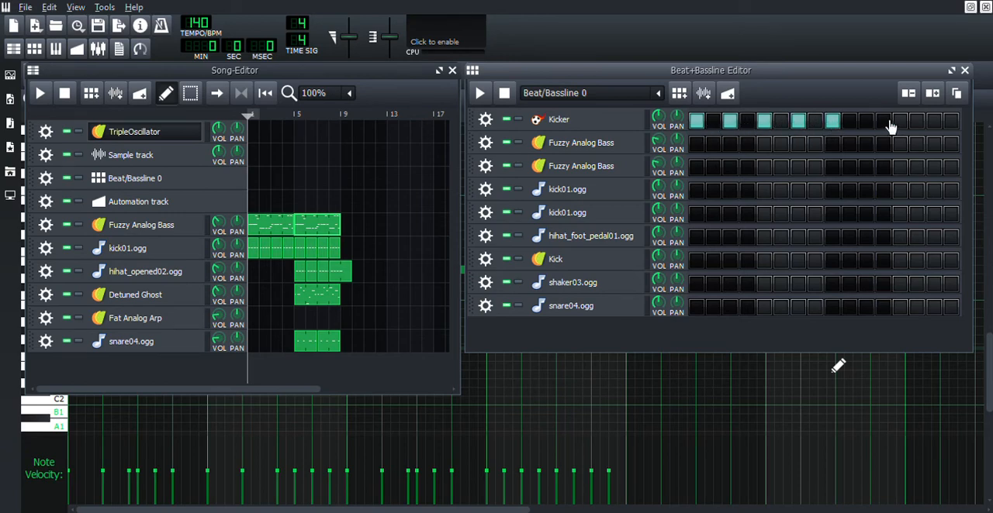
click(849, 122)
click(866, 124)
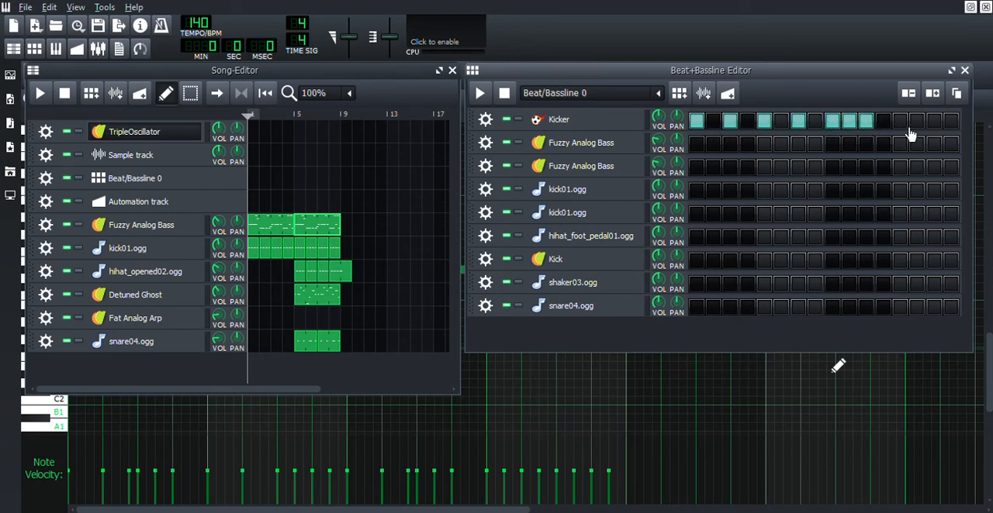
click(900, 122)
click(934, 122)
click(951, 123)
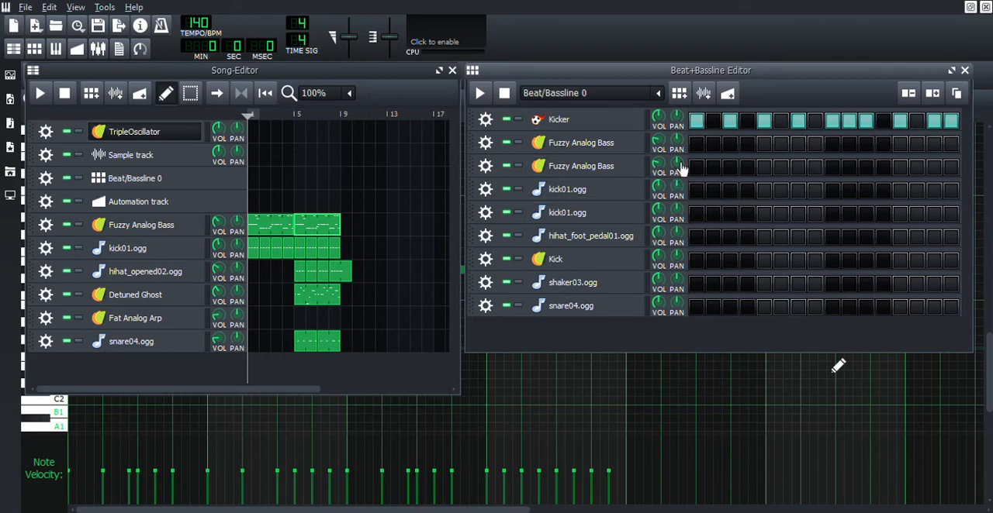
Step: Copy the Kicker step pattern onto the second kick01.ogg track and audition the beat
click(696, 122)
click(697, 217)
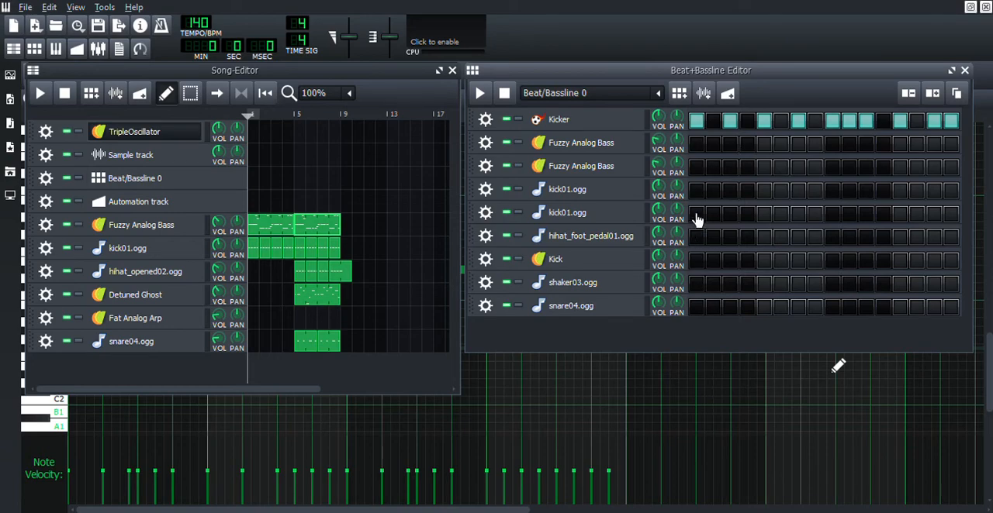
click(715, 267)
key(space)
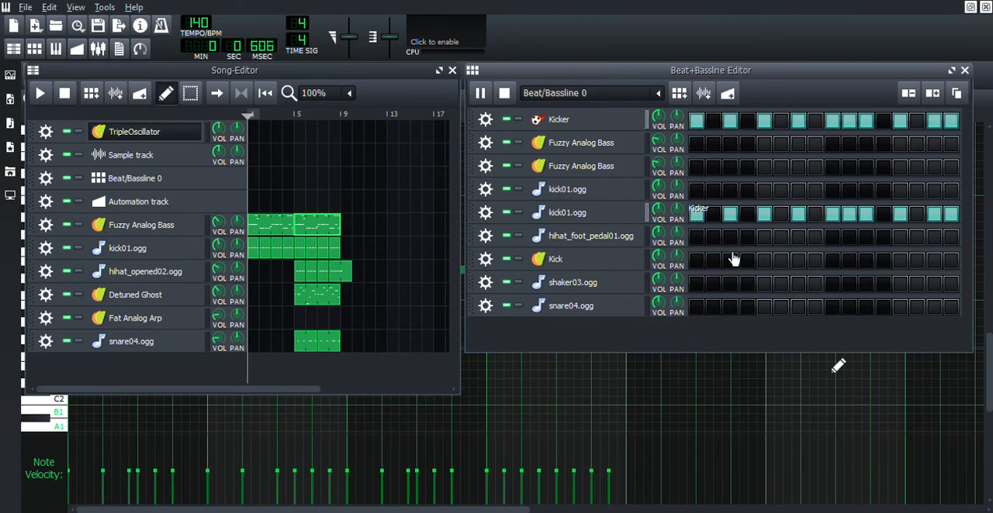
key(space)
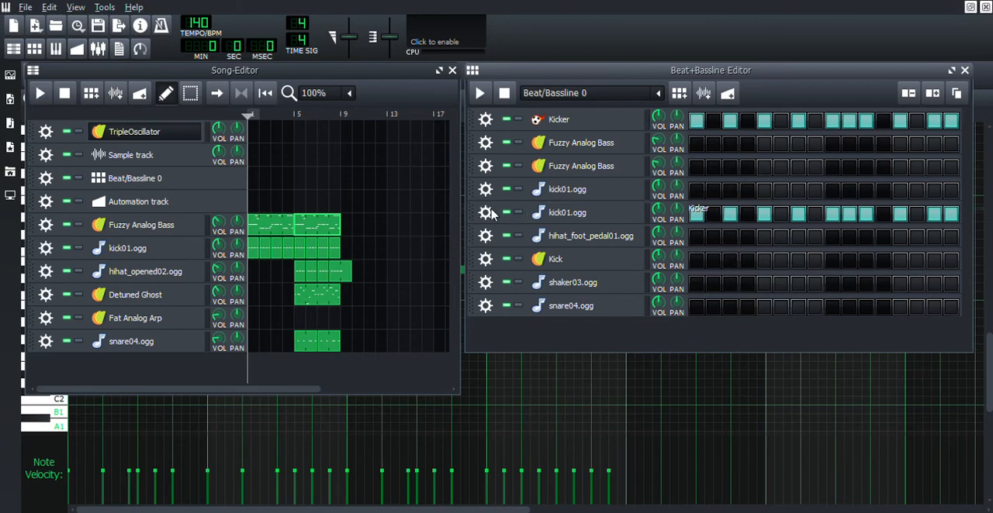
Step: Remove the second kick01.ogg track and the Kicker track from Beat/Bassline 0
click(490, 210)
click(499, 251)
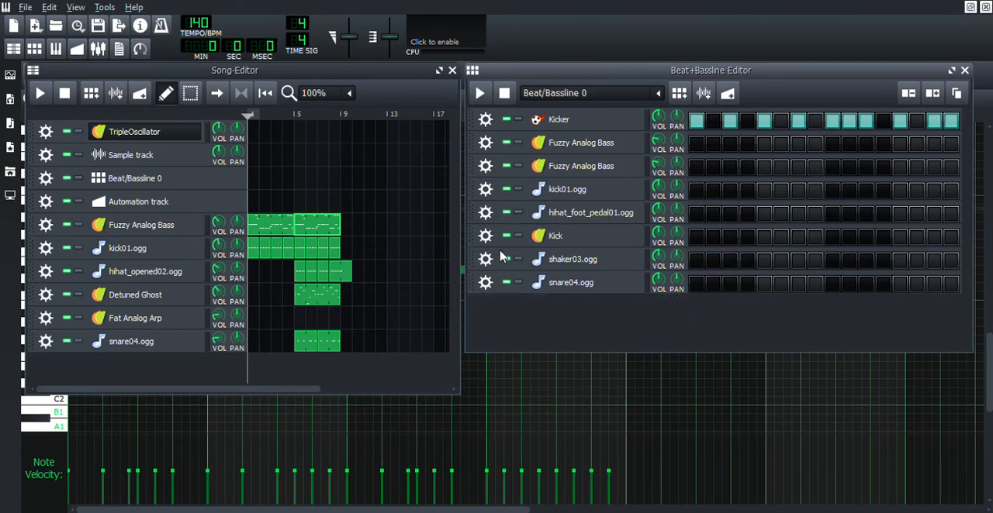
click(504, 165)
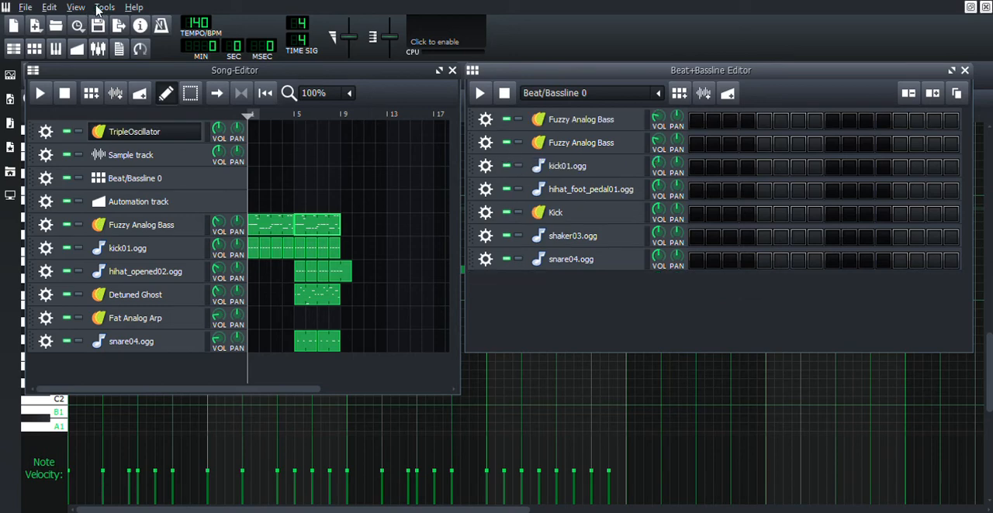
Step: Add a blank automation pattern spanning bars 5 to 9 on the Automation track and open it for editing
click(341, 401)
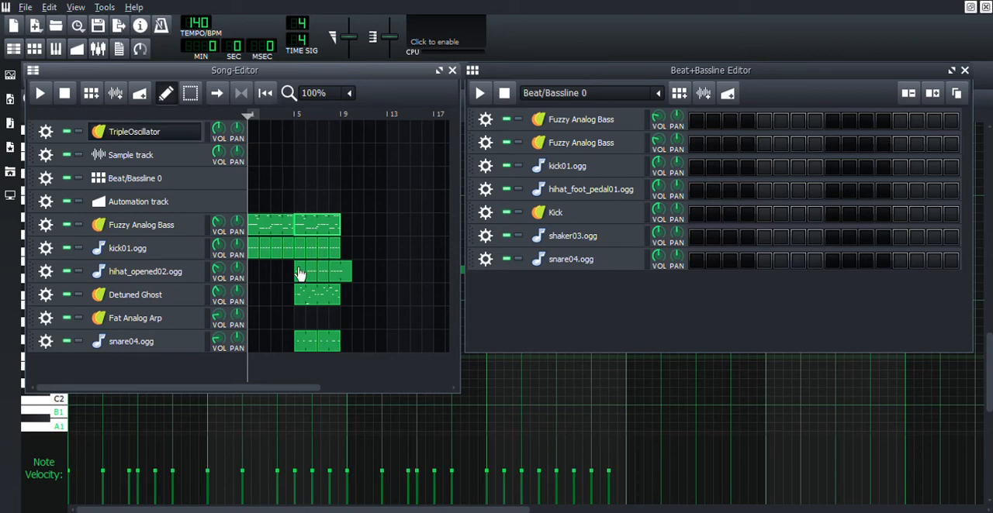
click(300, 203)
mouse_move(305, 203)
mouse_down()
mouse_move(353, 208)
mouse_move(272, 211)
mouse_move(316, 220)
mouse_move(298, 209)
mouse_move(321, 208)
mouse_up()
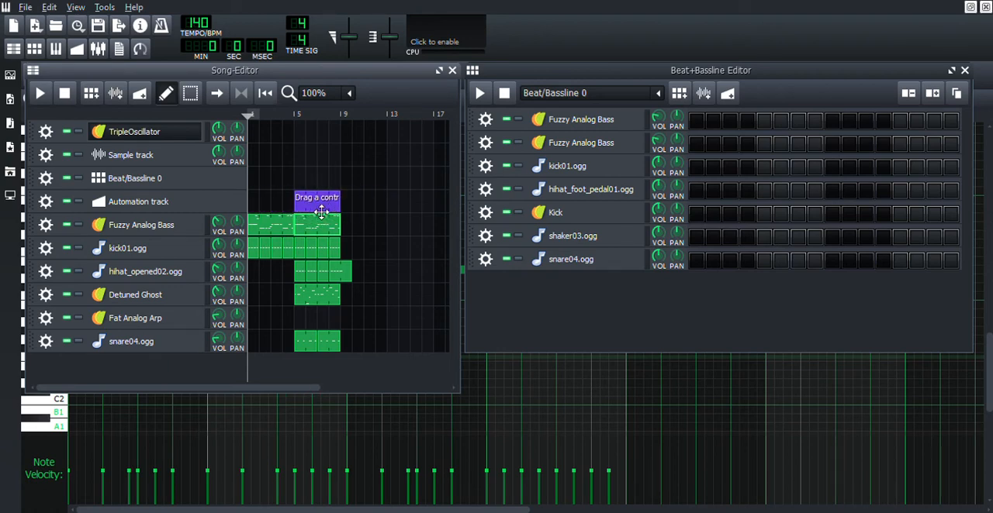
double_click(321, 206)
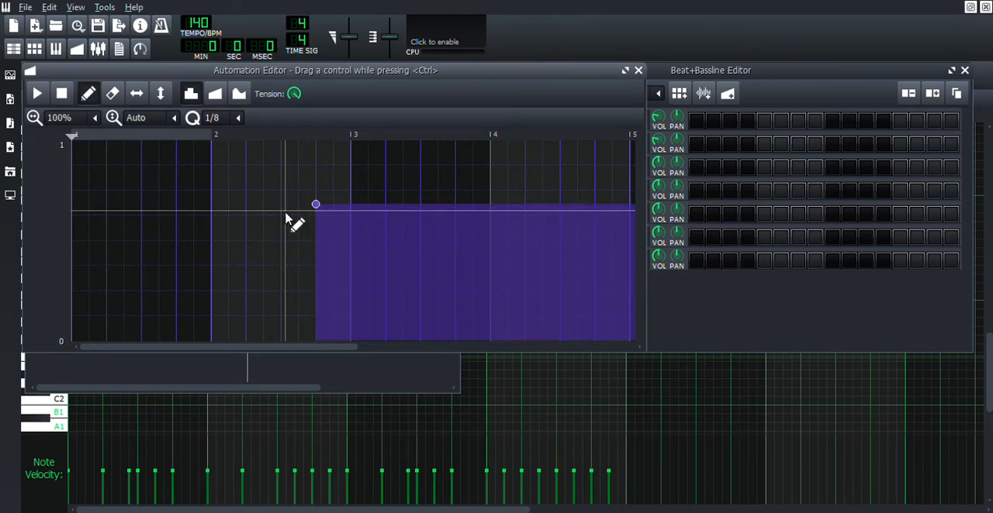
Step: Try a smooth automation curve rising from 0 to near 1 at bar 3, and delete the automation pattern
click(243, 99)
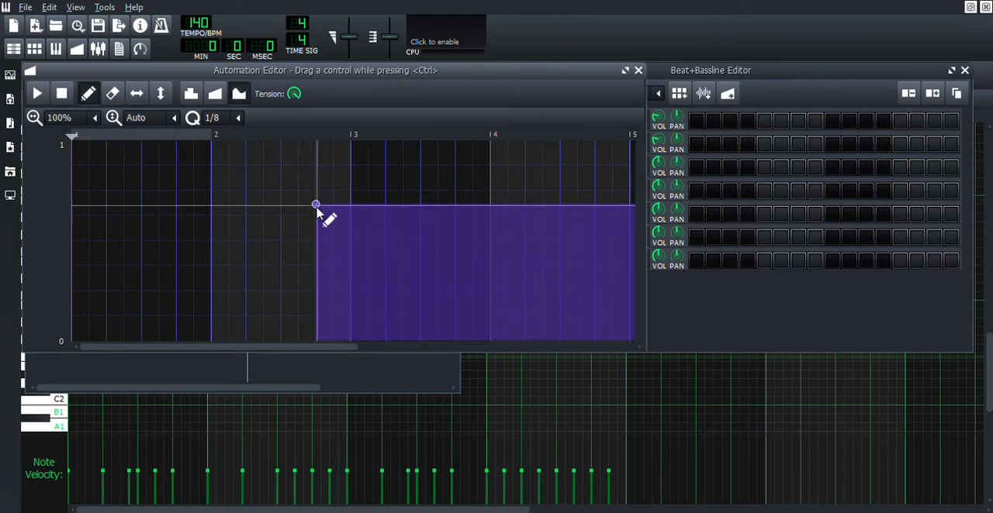
drag(316, 205, 355, 161)
mouse_move(321, 233)
mouse_down()
mouse_move(256, 276)
mouse_move(53, 354)
mouse_up()
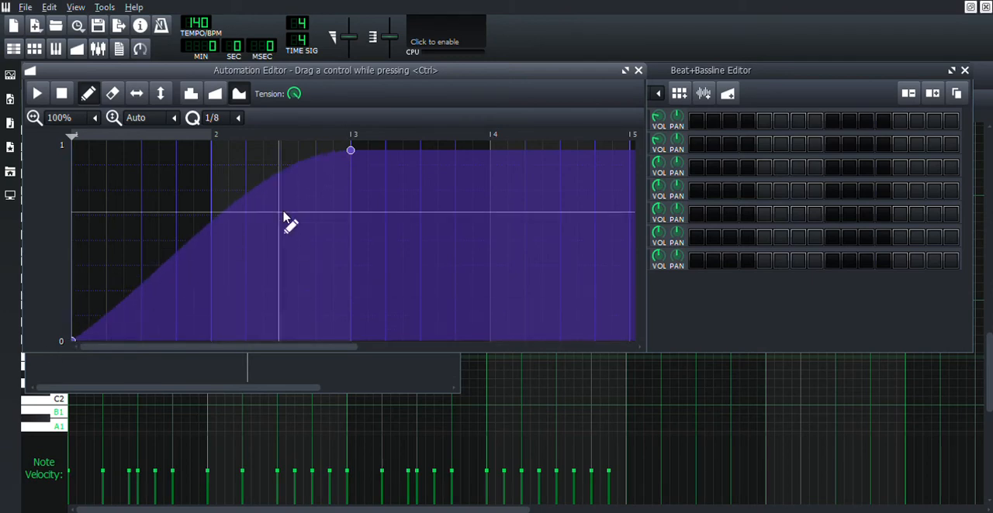
right_click(352, 151)
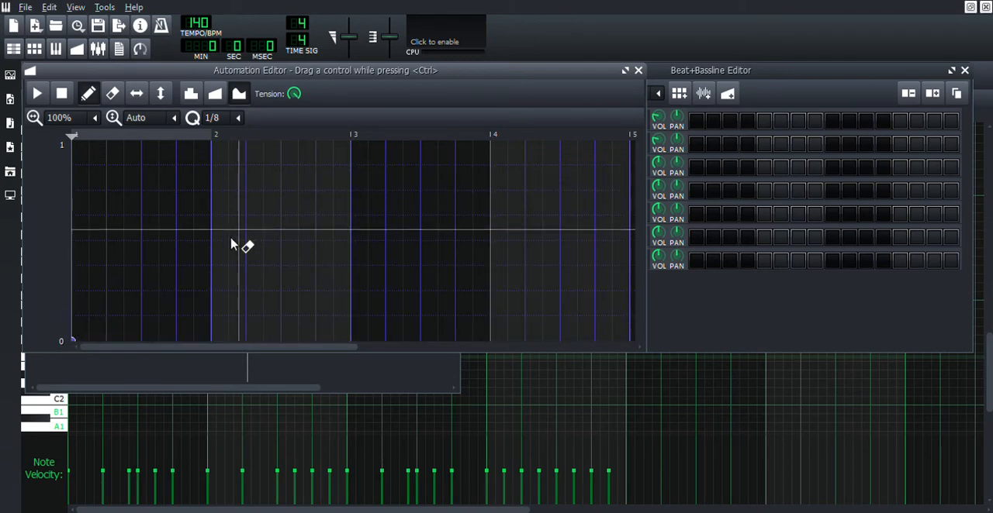
click(13, 49)
middle_click(314, 203)
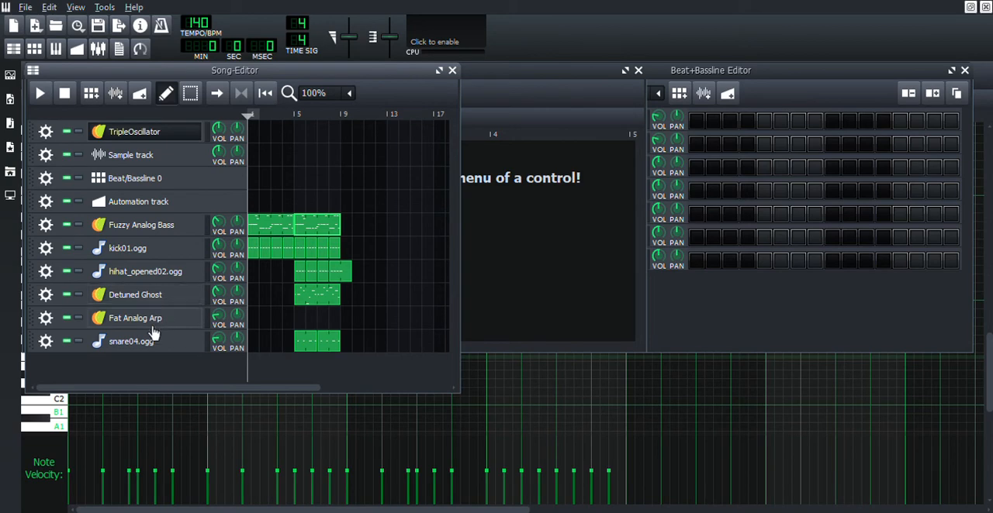
Step: Add the Calf Reverb LADSPA effect to the Detuned Ghost effects chain and display its controls
click(152, 301)
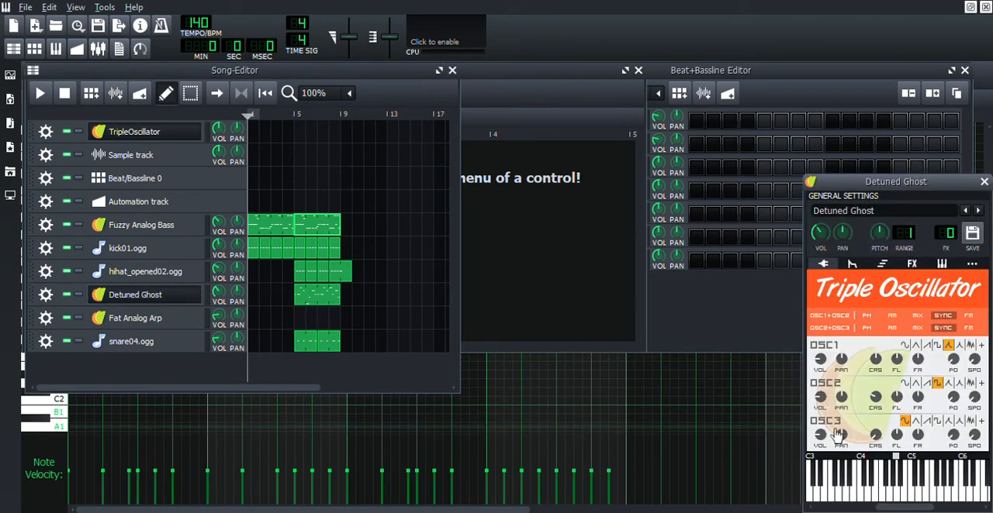
click(911, 264)
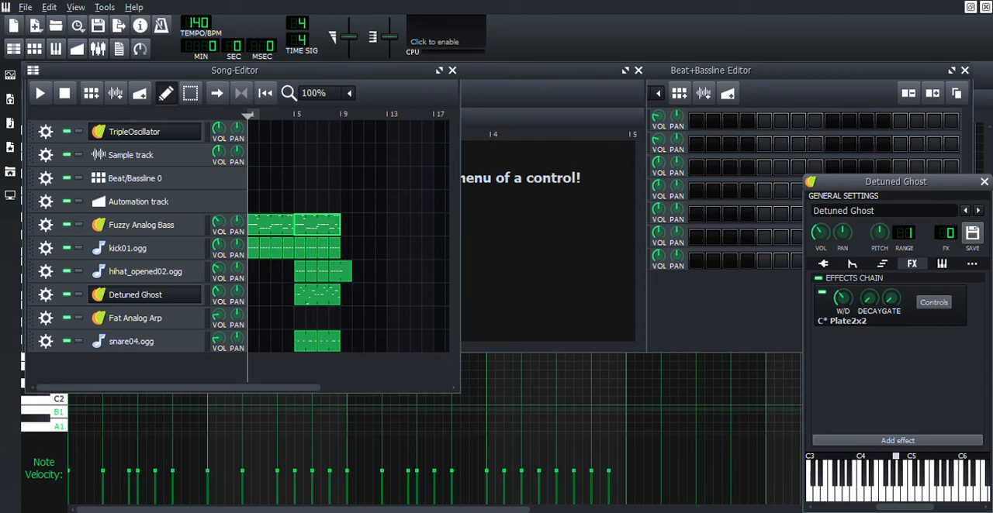
click(629, 496)
click(895, 500)
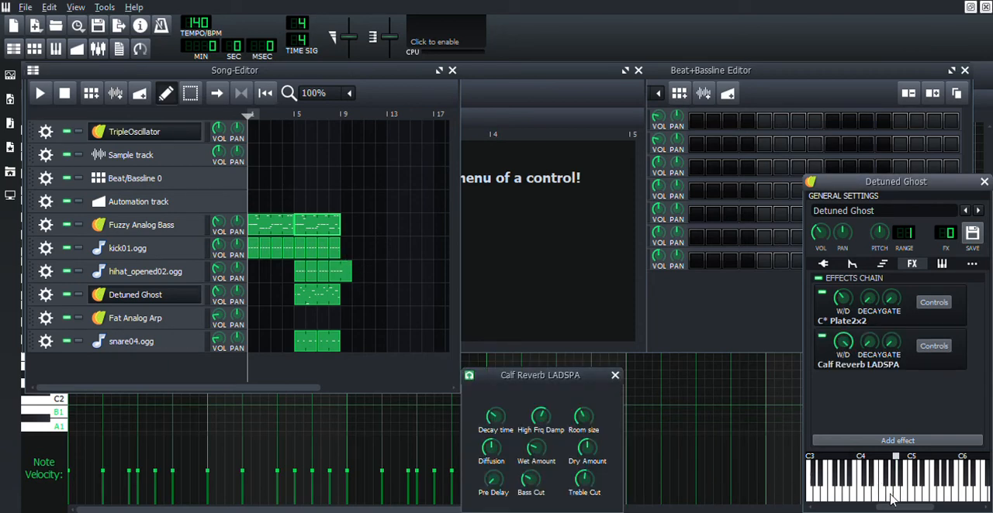
click(932, 347)
click(931, 346)
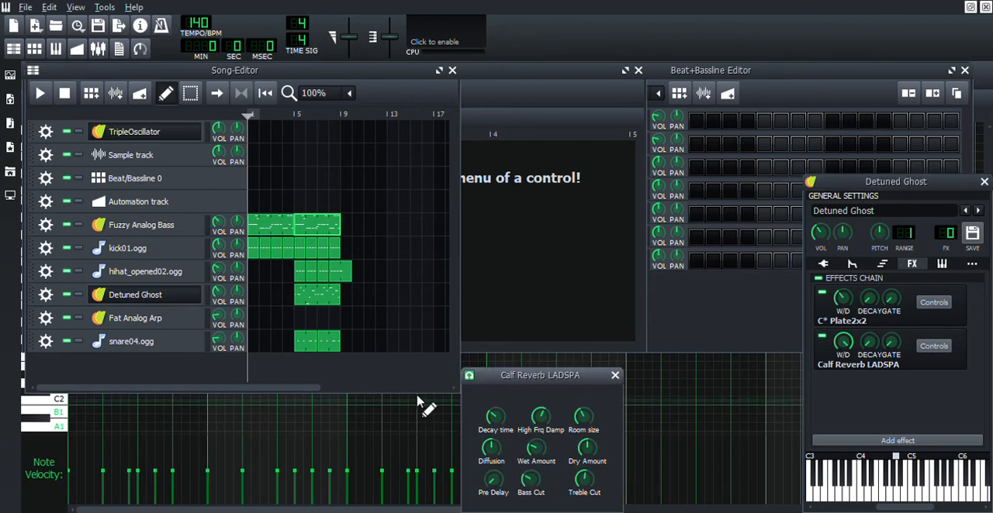
Step: Reposition the Calf Reverb LADSPA controls and bring the song editor back beside them
drag(495, 383, 505, 345)
click(527, 310)
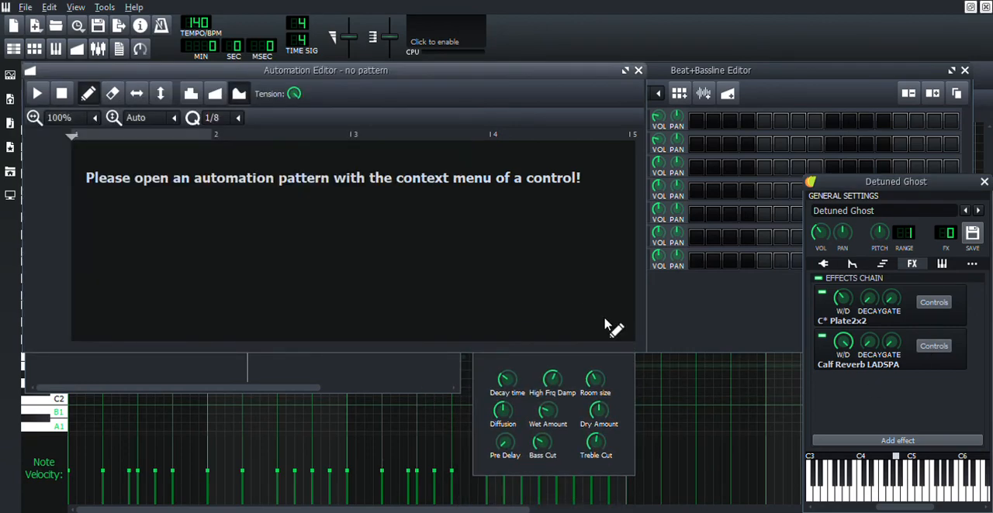
click(620, 378)
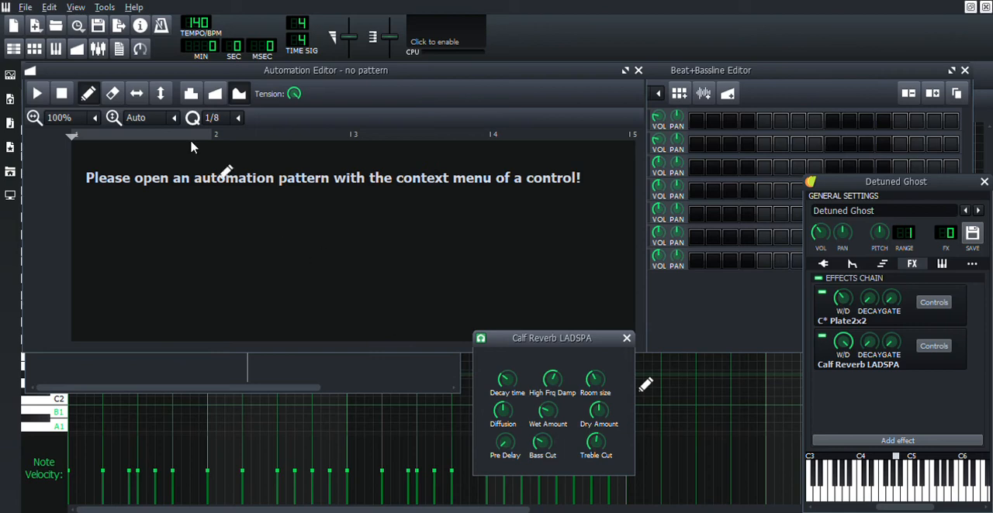
click(13, 48)
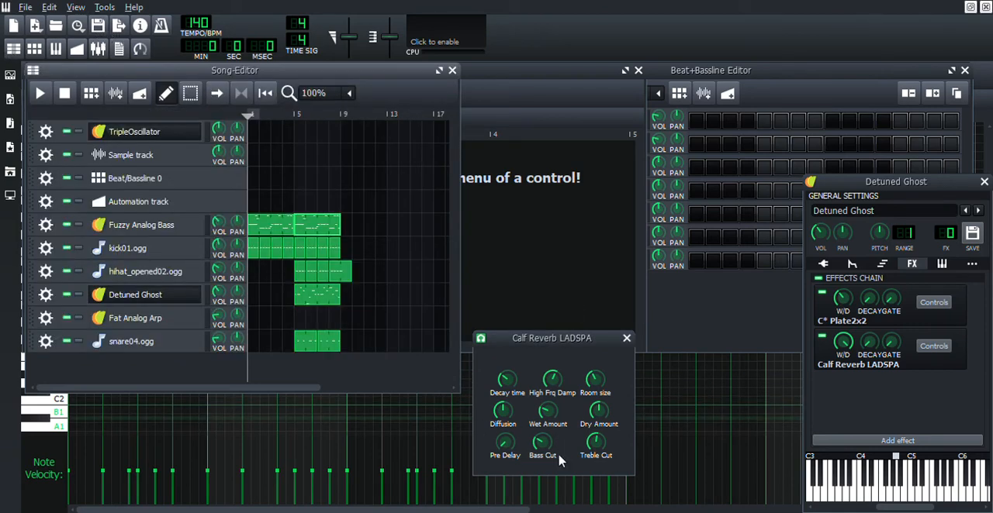
Step: Link the reverb's Wet Amount to a new automation pattern at bar 5 of the Automation track and try to lengthen it
click(547, 411)
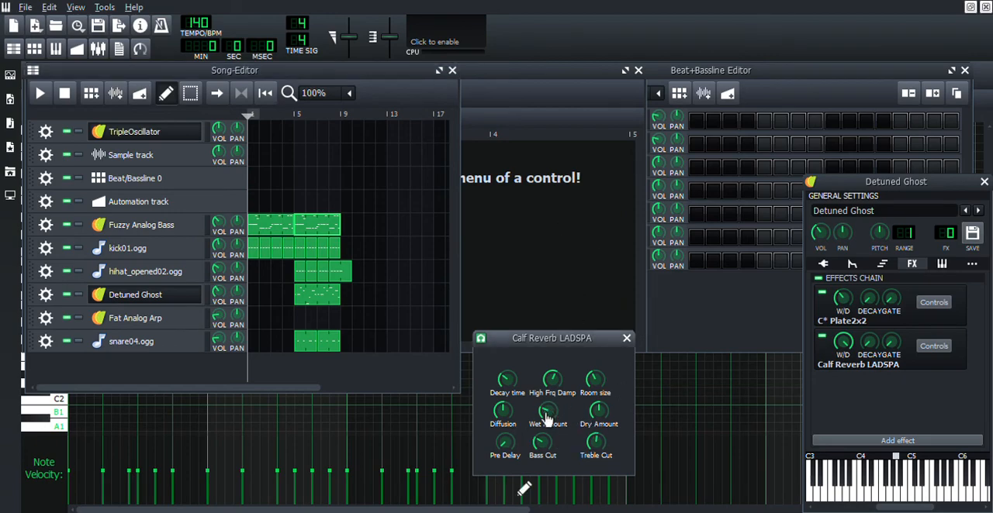
drag(546, 417, 306, 201)
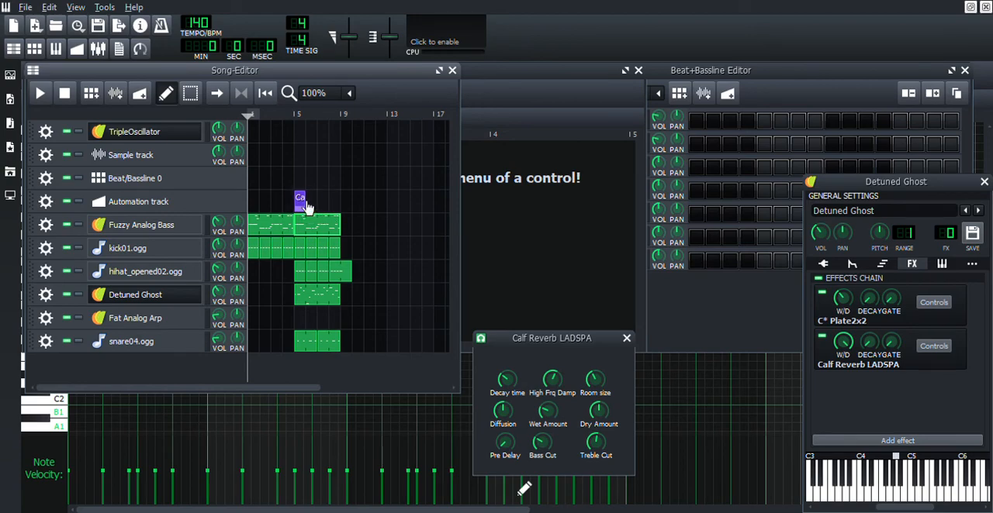
drag(312, 202, 317, 203)
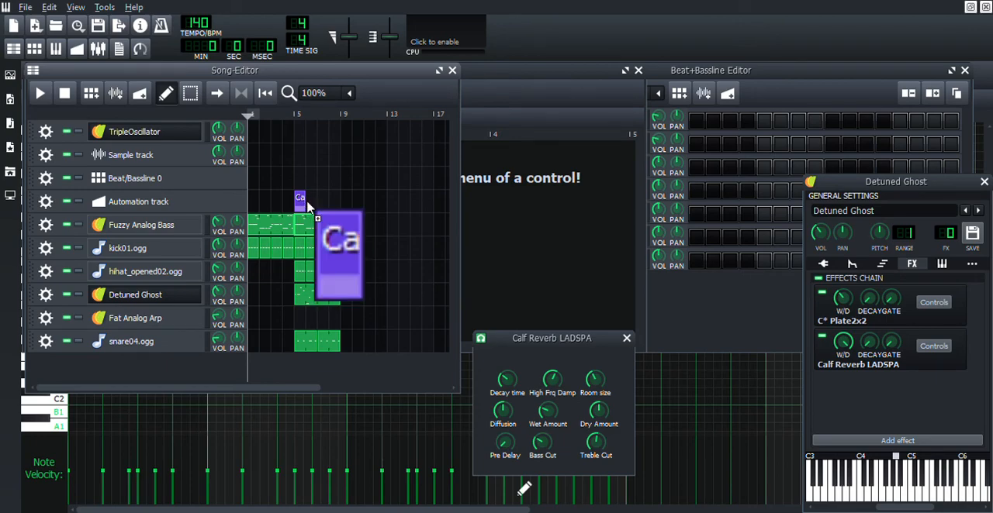
Step: Open the Wet Amount automation pattern, make its progression a smooth curve and lower the starting point to 0
double_click(302, 202)
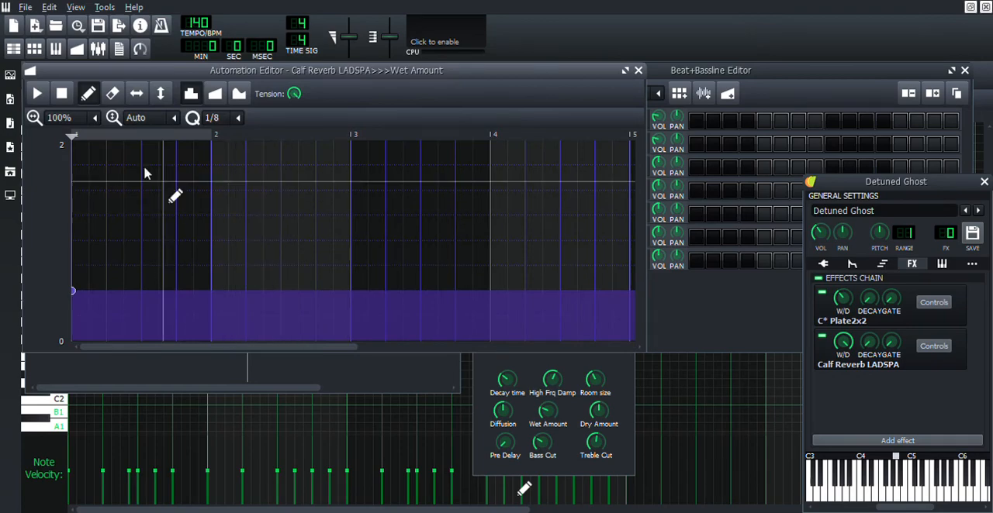
click(13, 48)
double_click(302, 203)
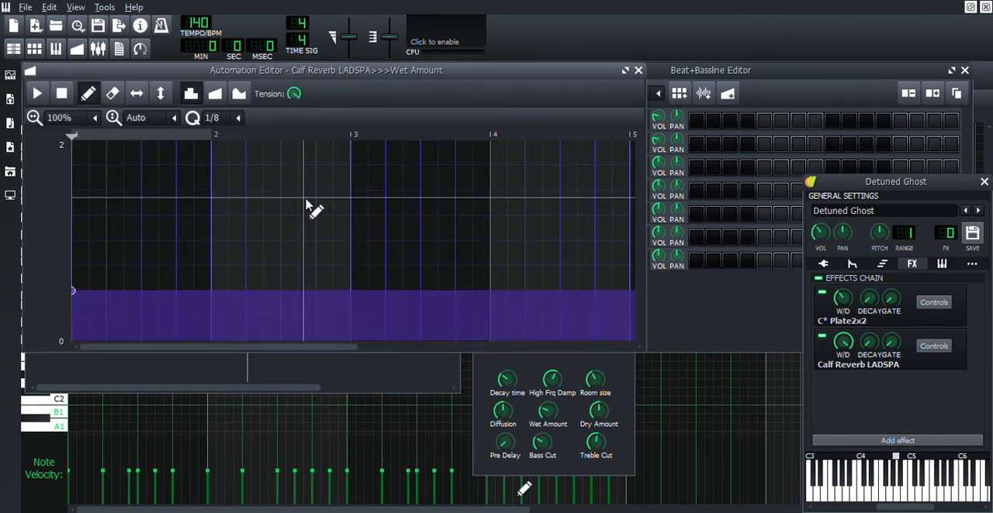
click(238, 93)
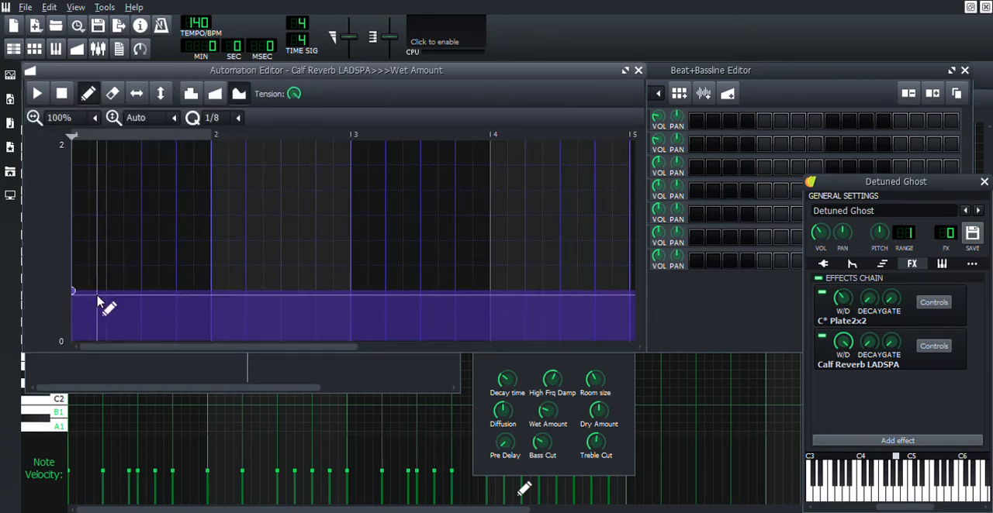
drag(77, 294, 82, 352)
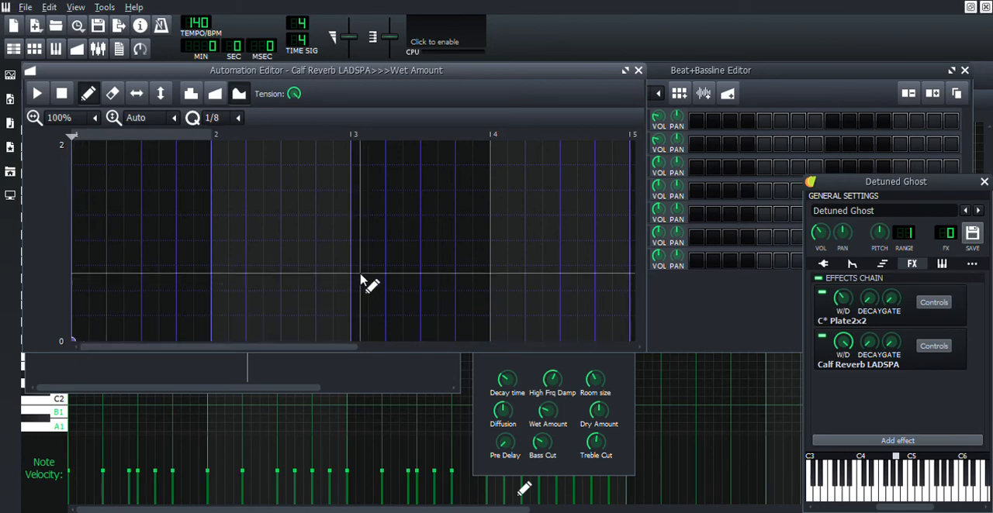
Step: Raise the Wet Amount curve to 2 at bar 5 with an intermediate point of about 0.9 at bar 4
drag(388, 307, 638, 150)
drag(535, 219, 490, 248)
click(13, 48)
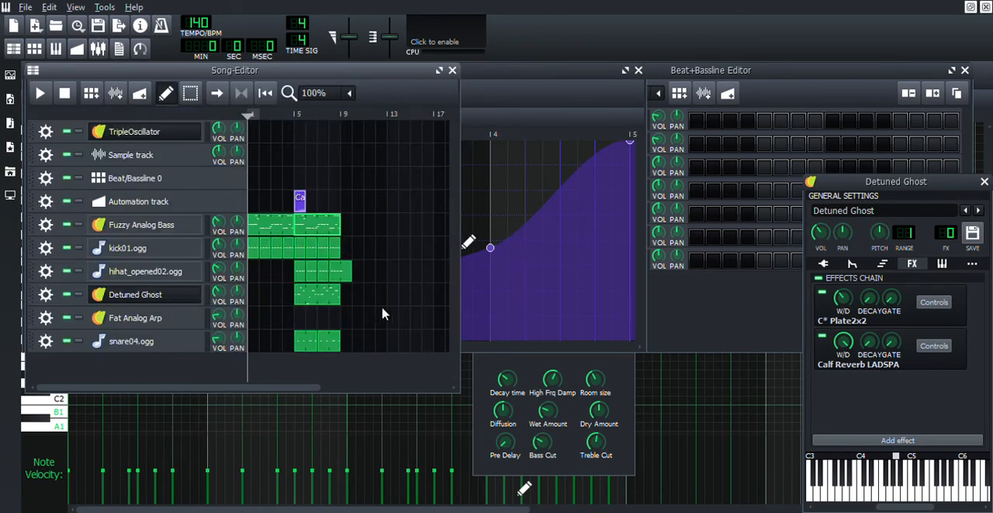
Step: Reopen the Wet Amount automation pattern, delete the stray point between bars 2 and 3 and return to the song editor
double_click(301, 201)
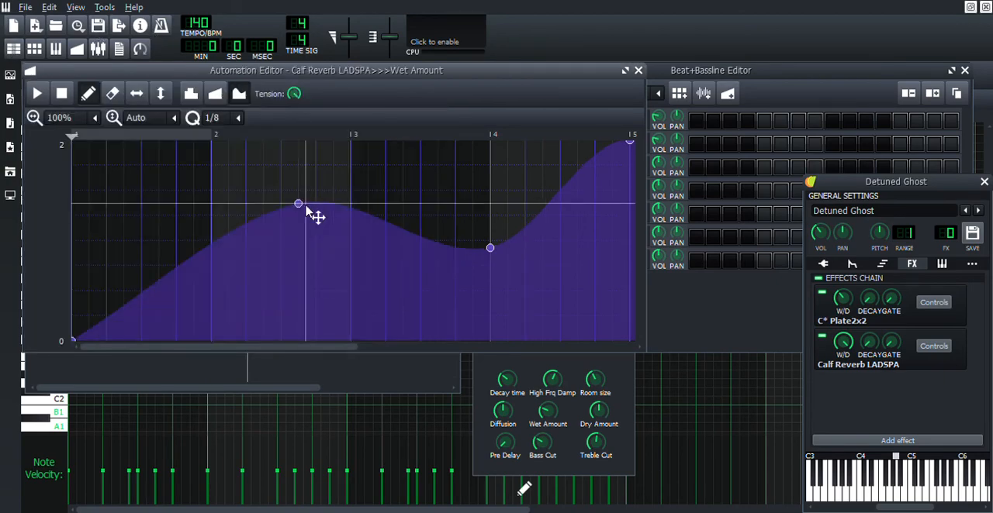
right_click(301, 204)
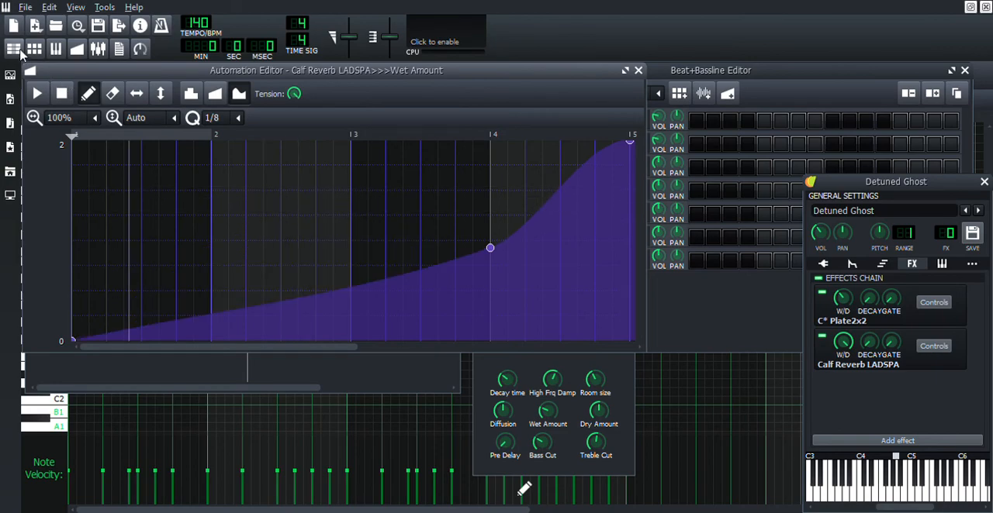
click(14, 48)
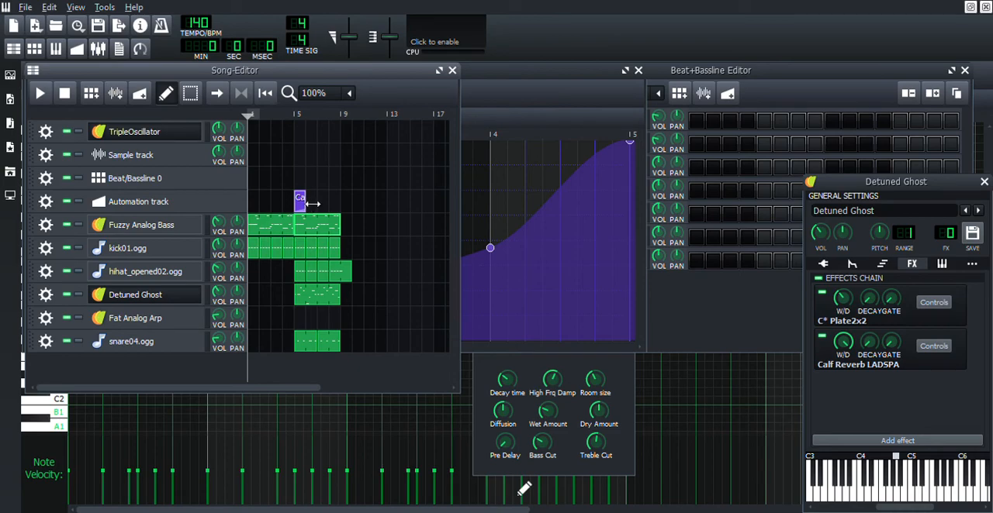
Step: Extend the Wet Amount automation pattern on the Automation track so it spans bars 5 to 9
drag(312, 205, 346, 208)
double_click(340, 207)
click(14, 48)
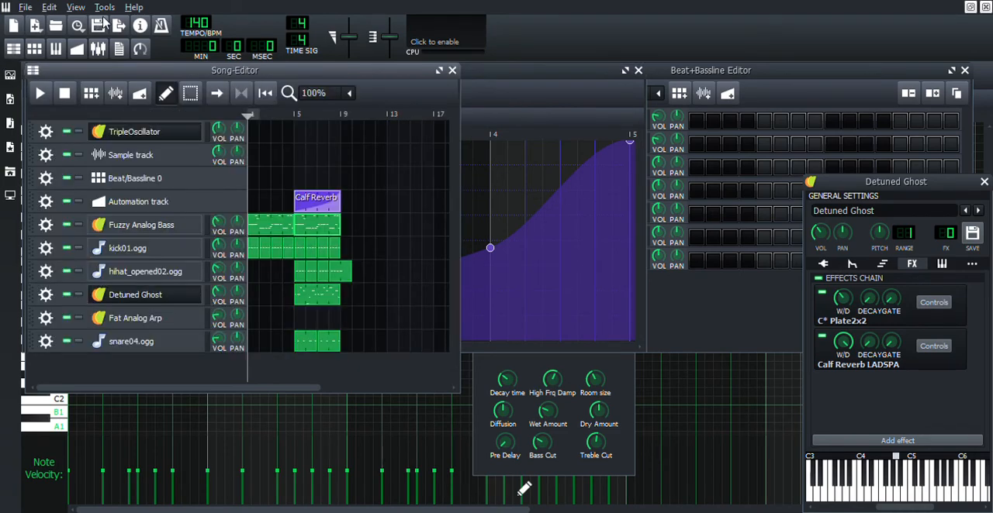
Step: Play the song from just before bar 5 to listen to the reverb automation, and stop near bar 9
click(291, 117)
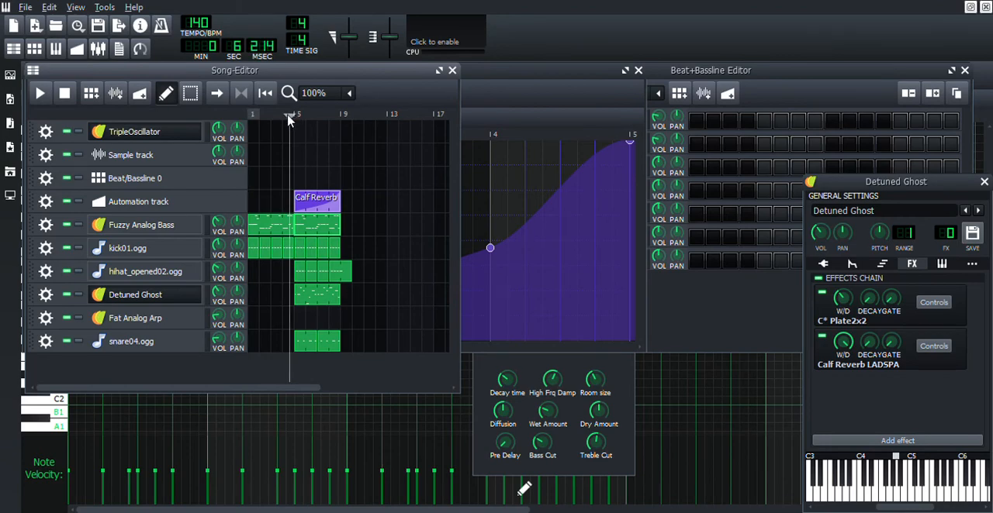
key(space)
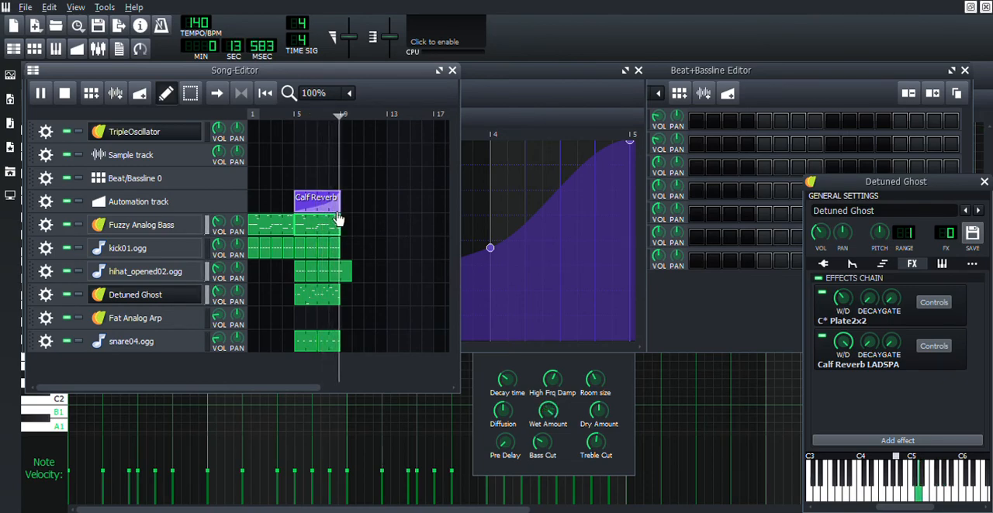
key(space)
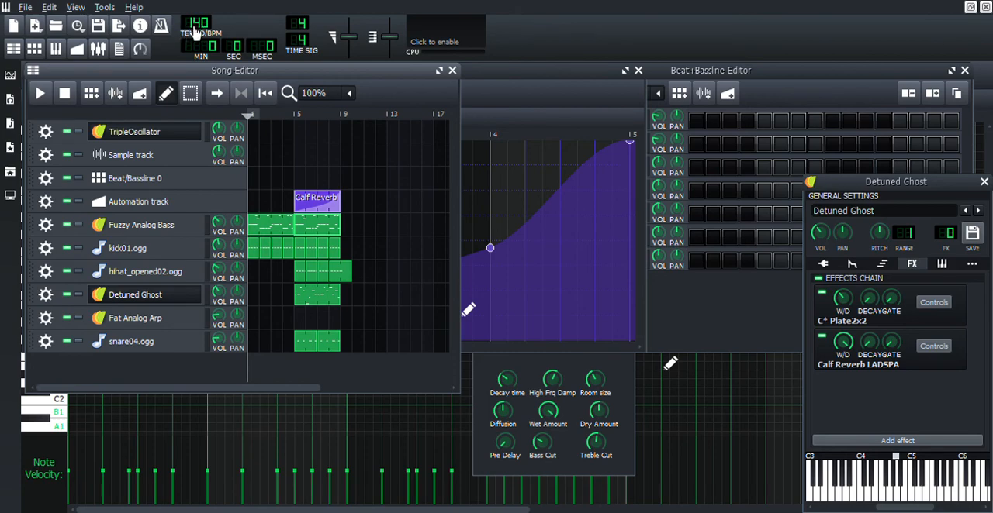
Step: Set the song tempo to 128 BPM and close the Song, Beat+Bassline, Piano-Roll and Automation editors
scroll(200, 28, down, 3)
click(19, 51)
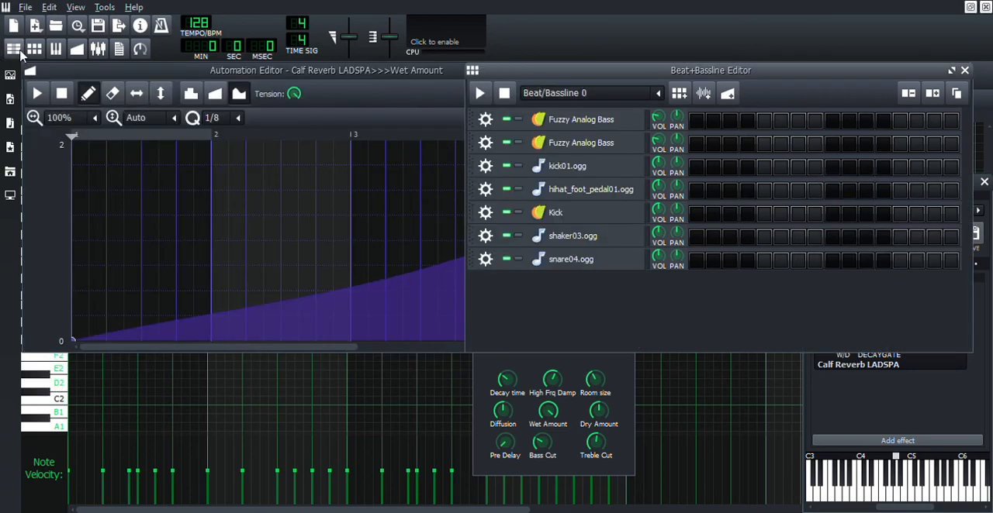
click(34, 48)
click(55, 48)
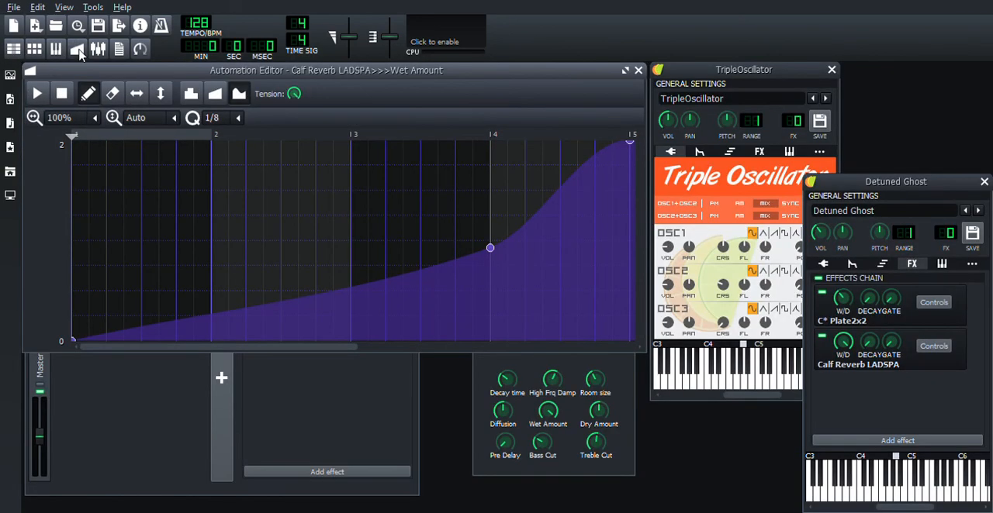
click(78, 50)
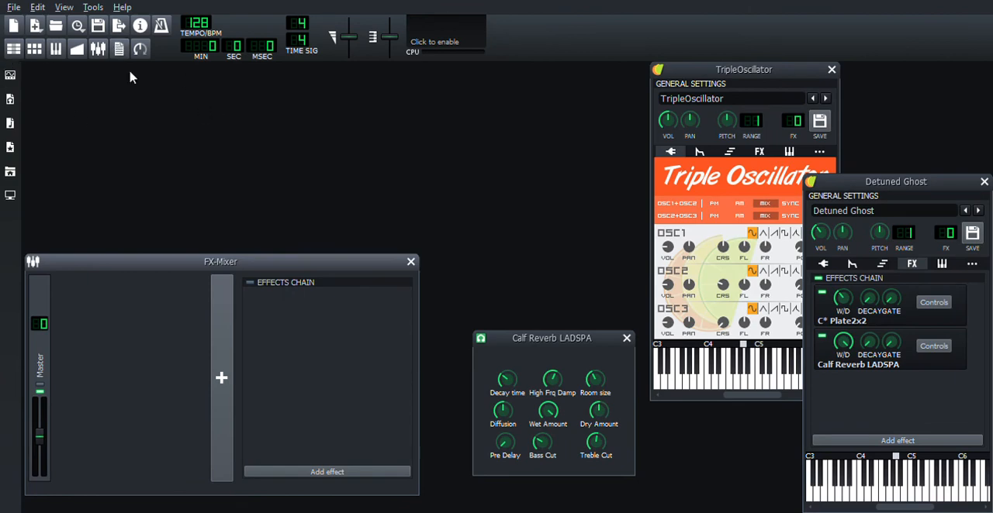
click(14, 49)
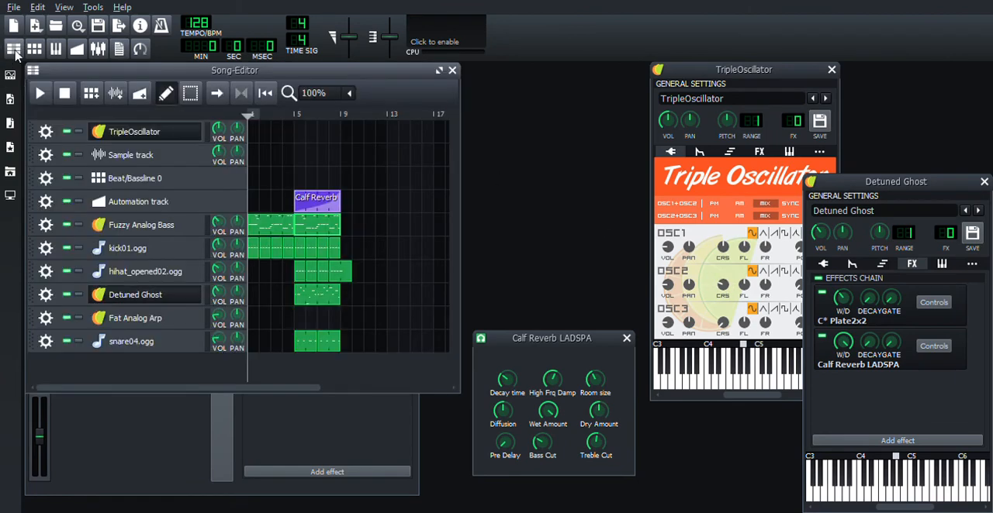
click(452, 70)
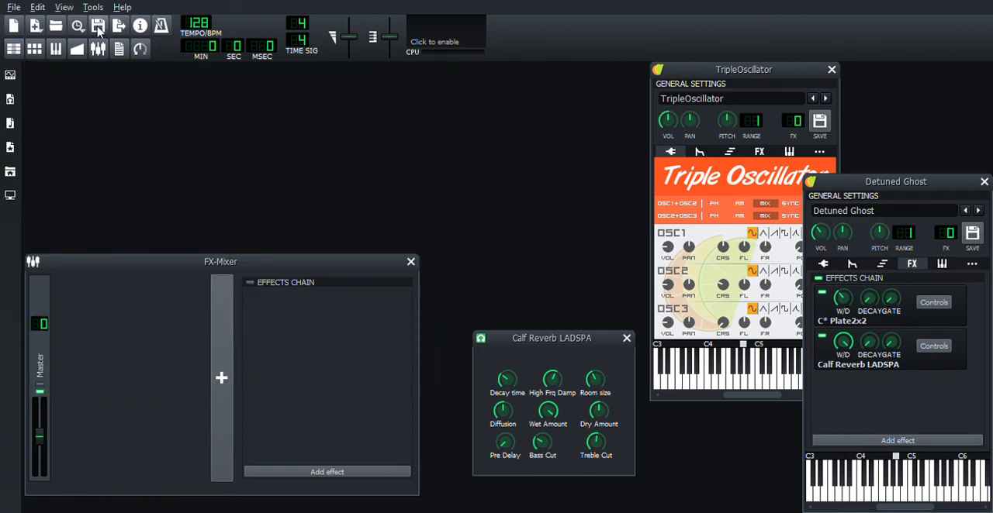
Step: Show the instrument plugins list and reopen the Song-Editor, making its window slightly taller
click(9, 77)
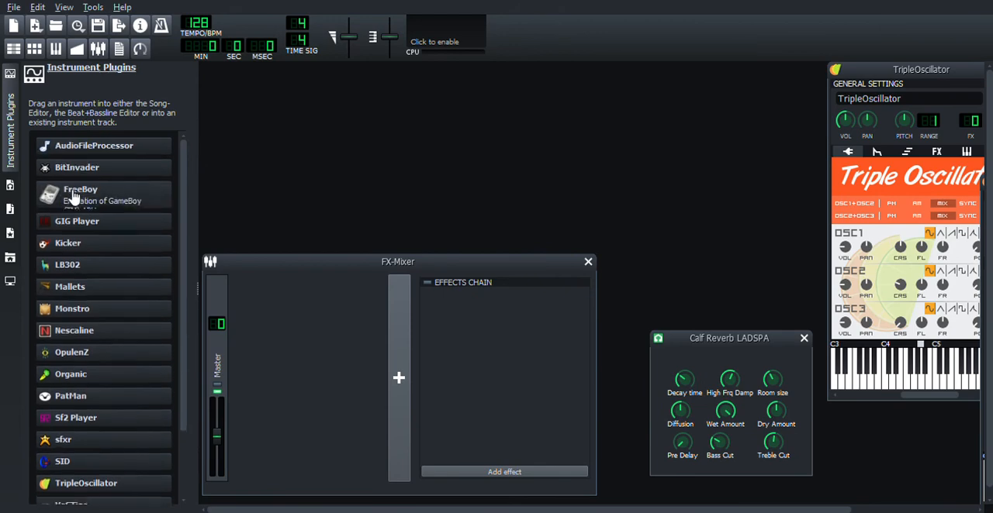
click(13, 49)
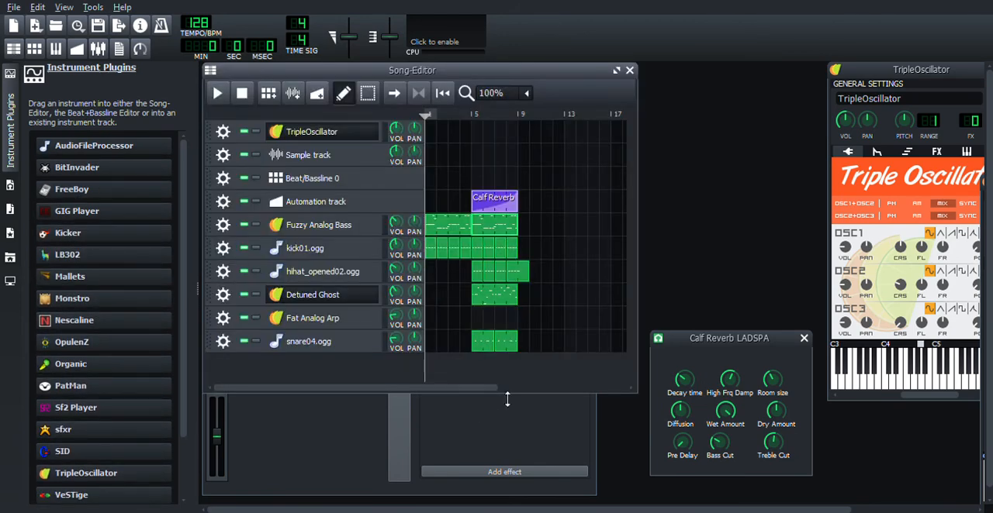
drag(507, 398, 509, 411)
click(501, 460)
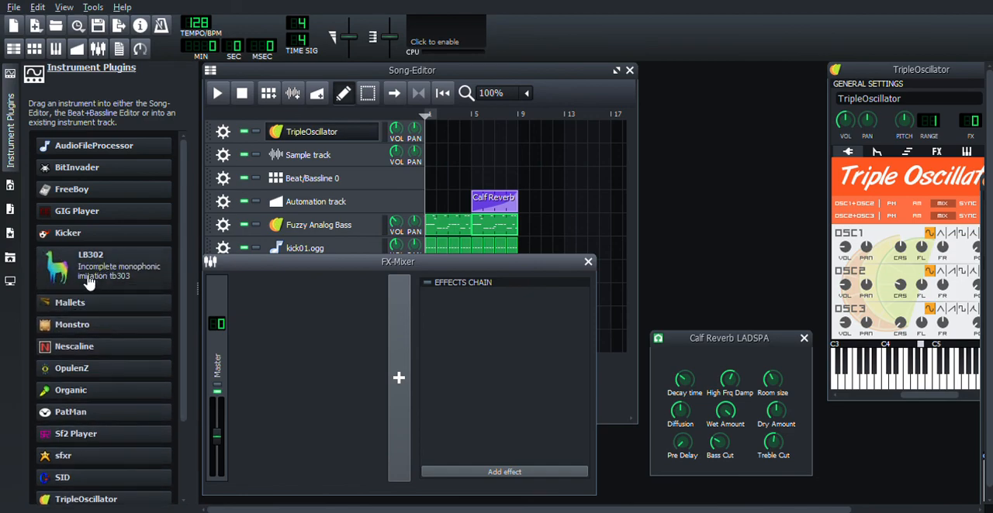
Step: Add an LB302 instrument track below snare04.ogg, moving the FX-Mixer aside, and open and reposition the LB302 window
drag(91, 273, 320, 318)
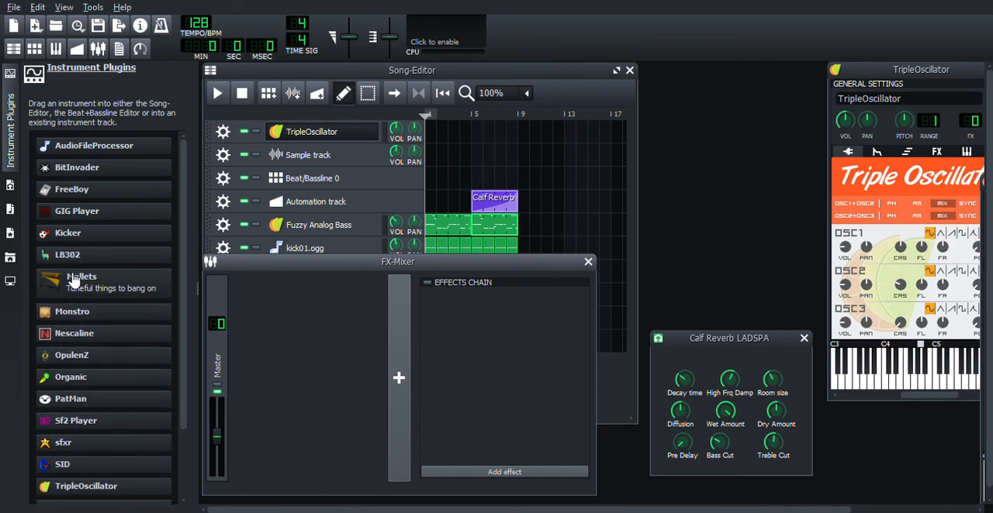
drag(352, 269, 666, 357)
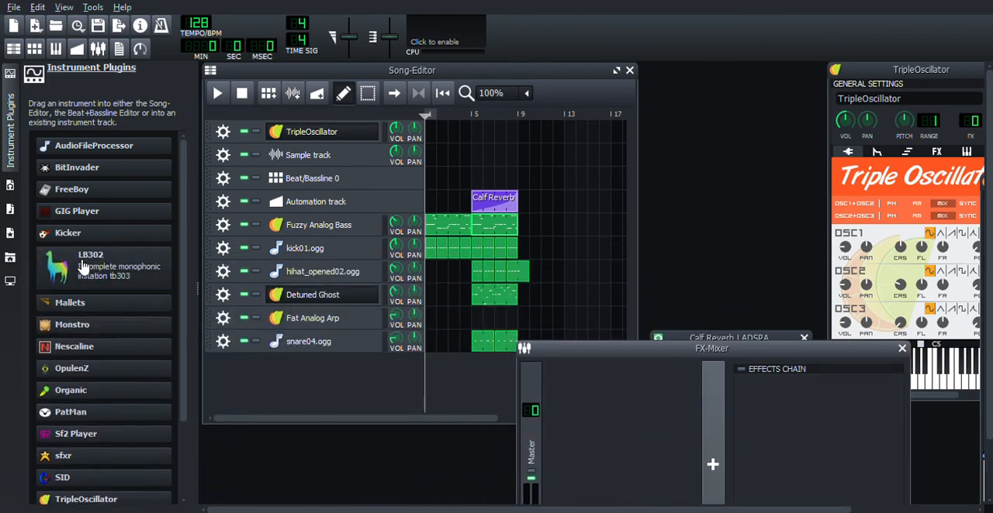
drag(101, 262, 335, 379)
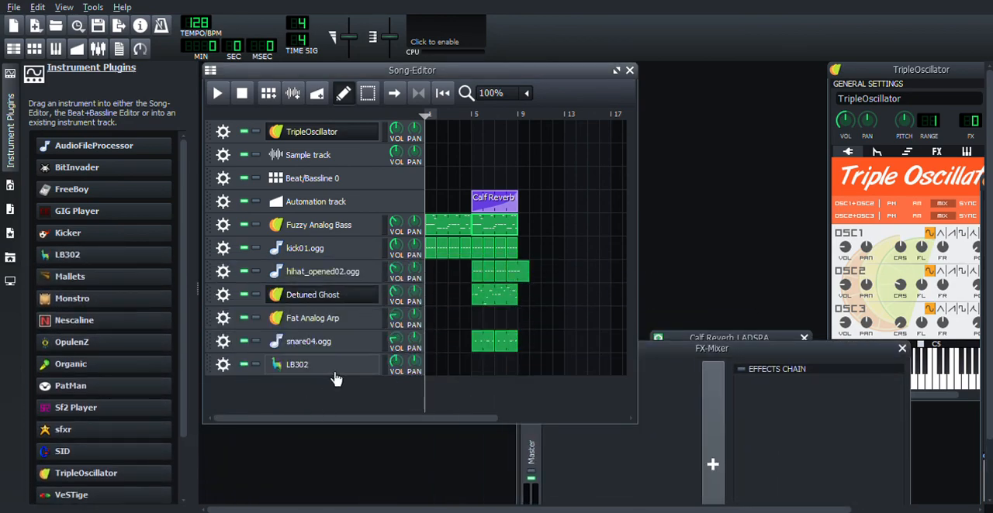
click(338, 374)
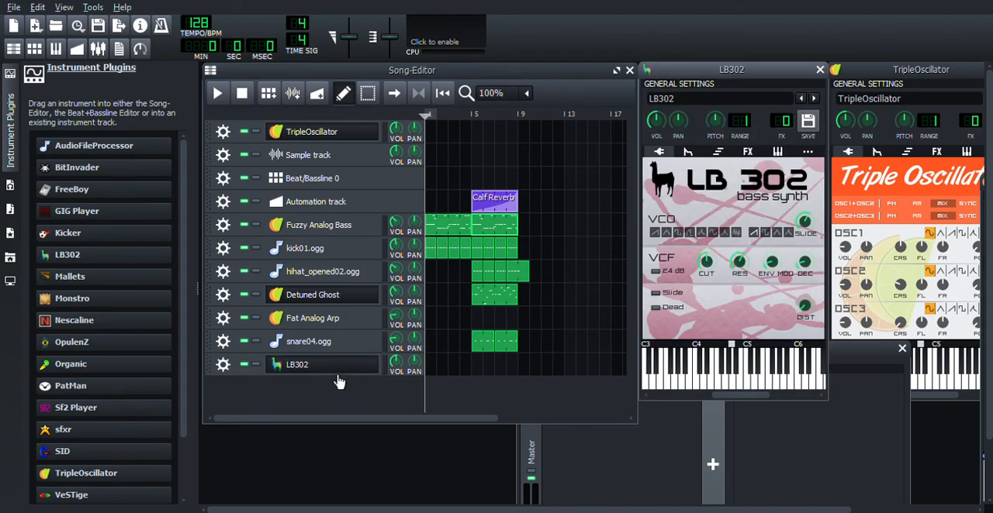
drag(763, 71, 732, 74)
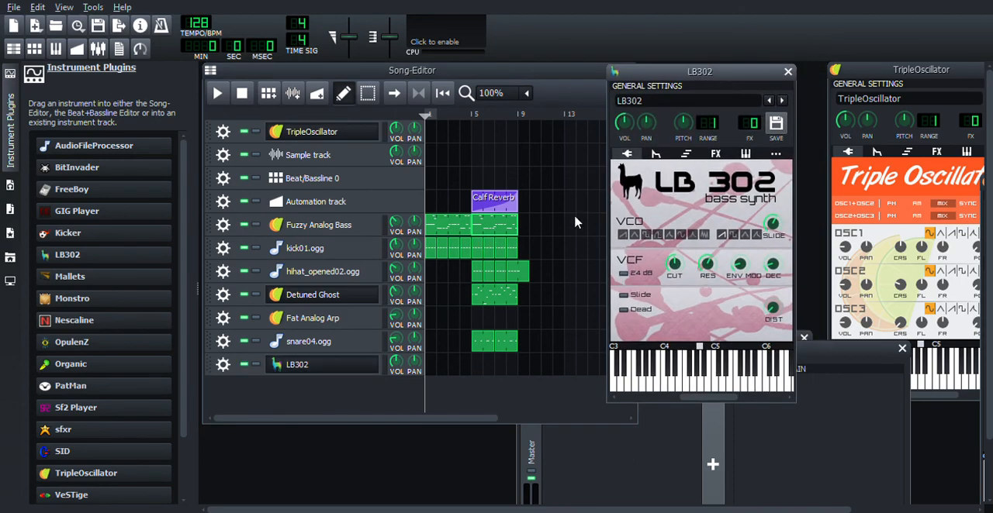
drag(728, 77, 713, 93)
click(575, 155)
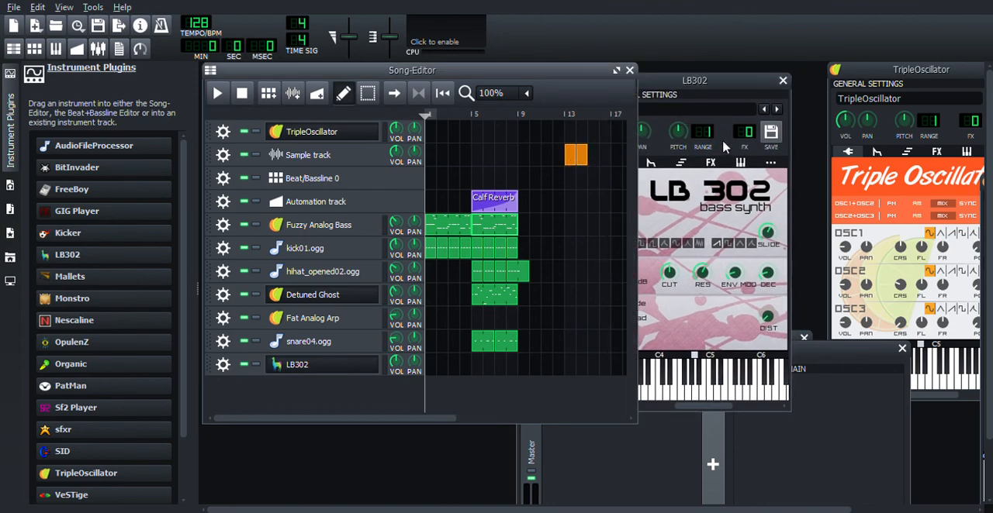
middle_click(572, 154)
middle_click(586, 157)
Step: Look through the LB302 instrument's MIDI, stacking and arpeggio, and effects chain settings
click(722, 77)
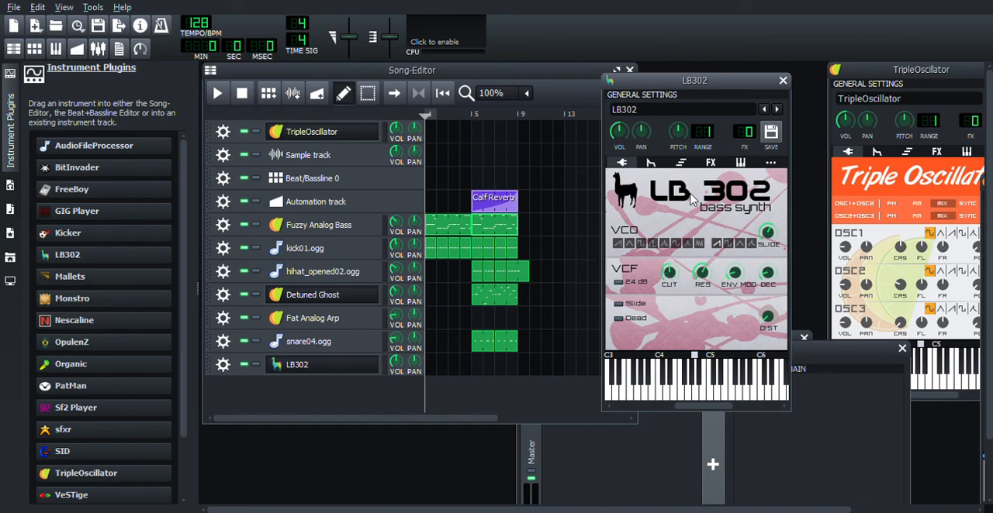
click(710, 162)
click(741, 162)
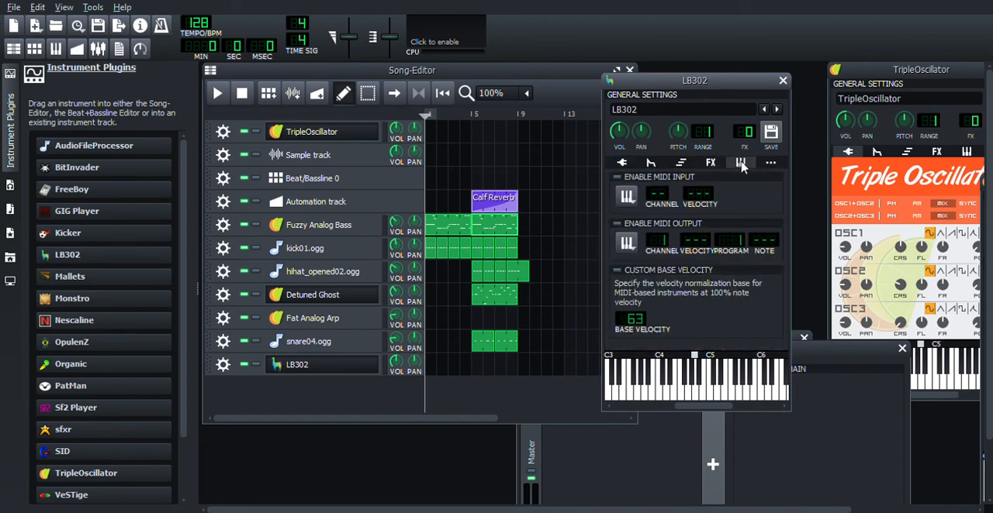
click(673, 164)
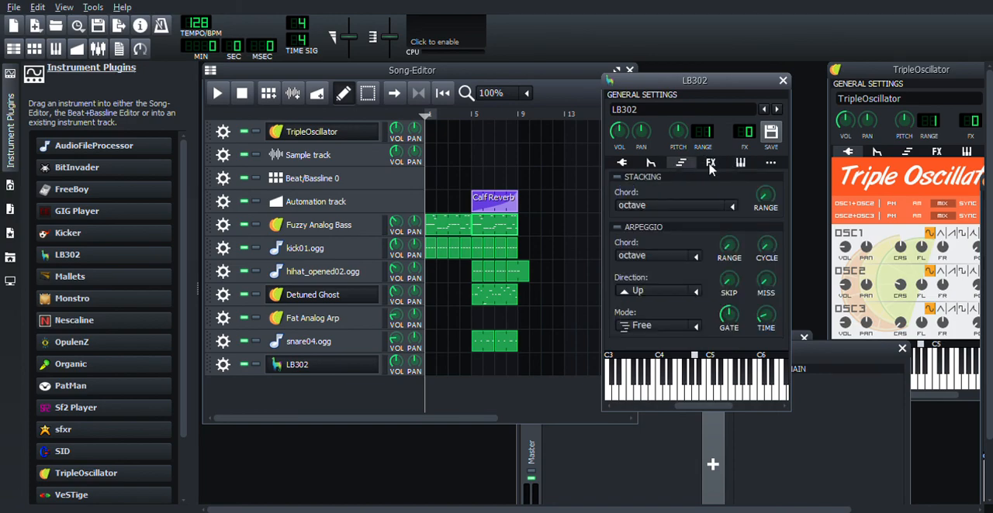
click(710, 163)
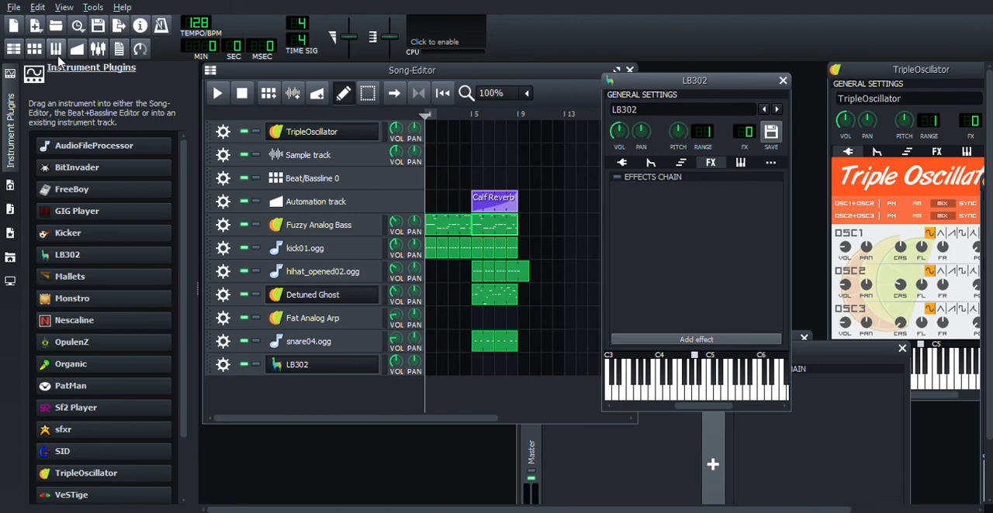
Step: Hide the instrument plugins list and bring the Song-Editor in front of the LB302 window
click(10, 122)
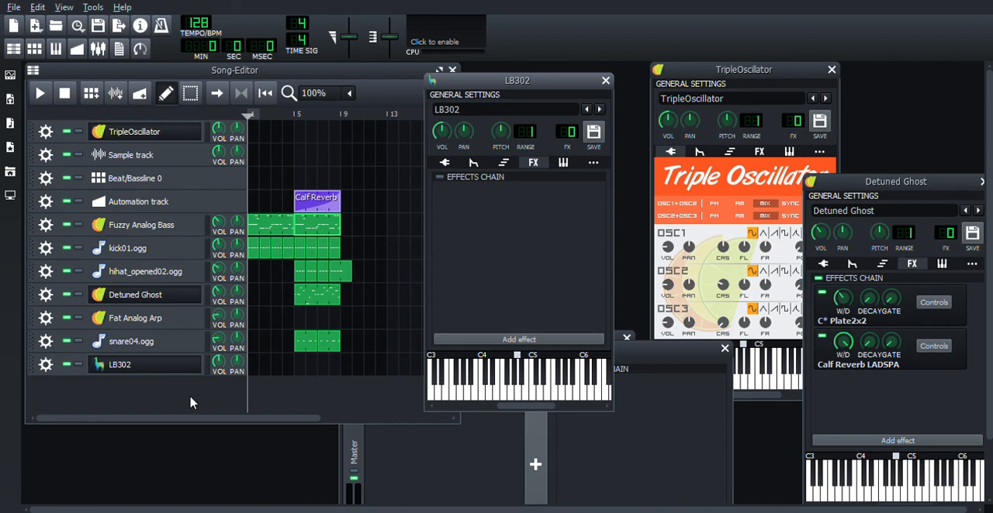
click(13, 55)
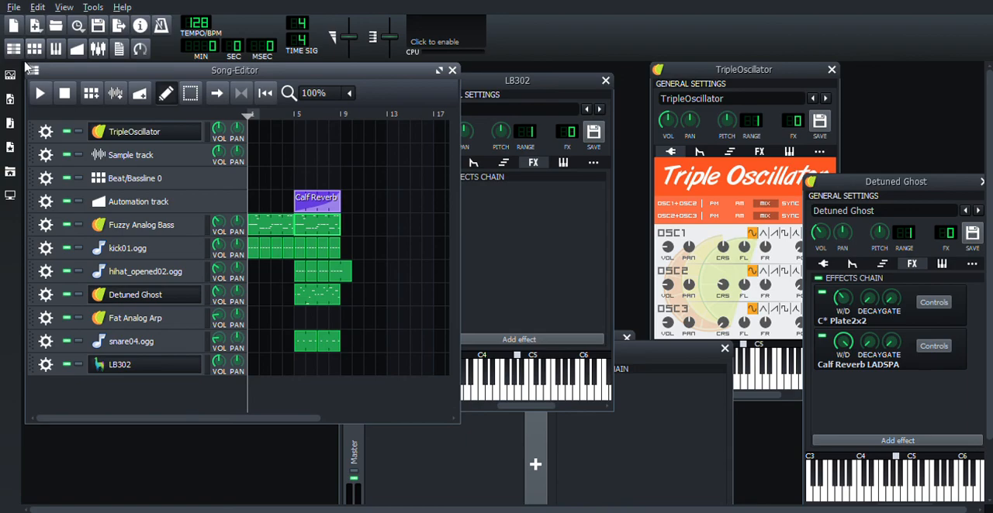